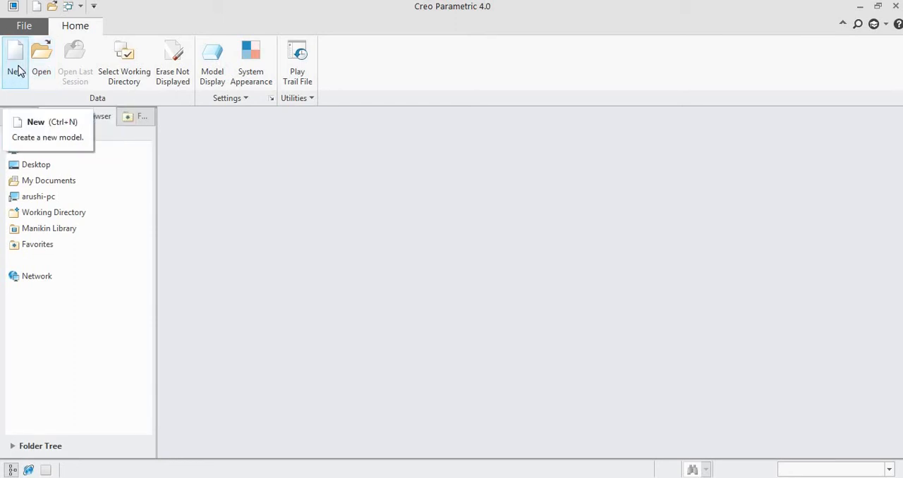
- Create a new Sketch file named prt2
click(17, 69)
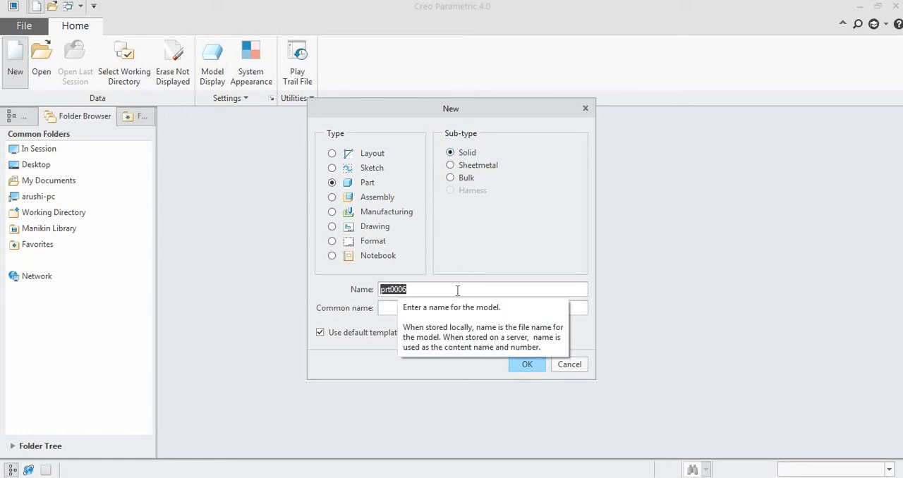
click(366, 169)
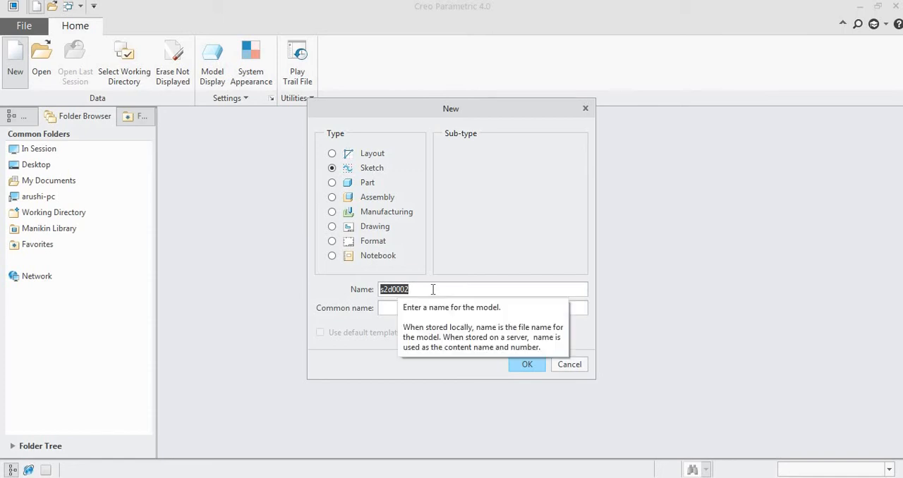
text(p)
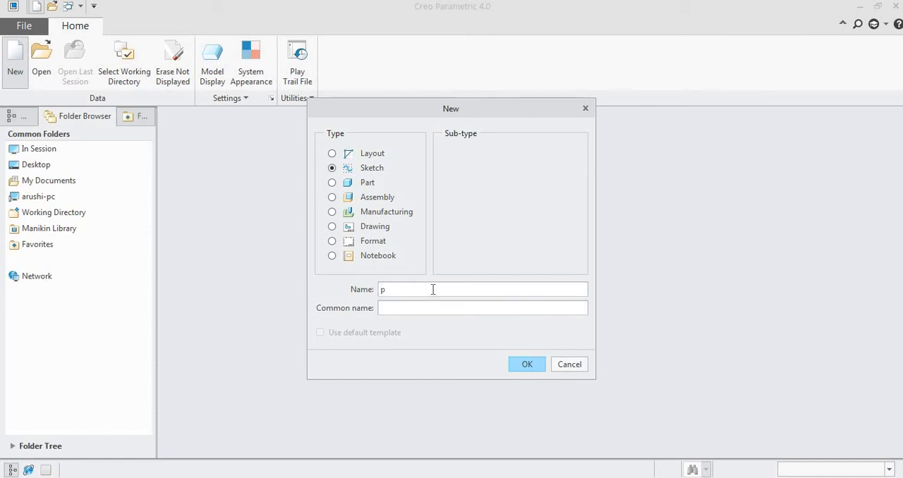
text(rt1)
click(526, 366)
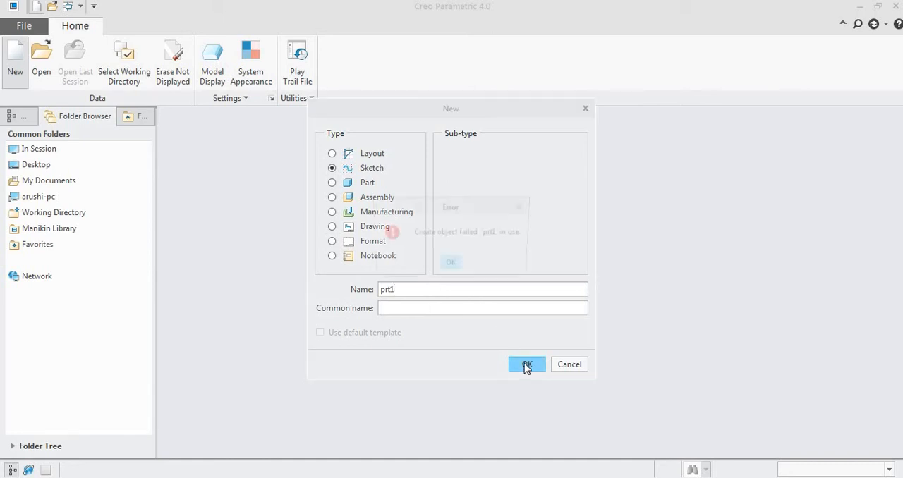
click(452, 265)
click(416, 289)
key(BackSpace)
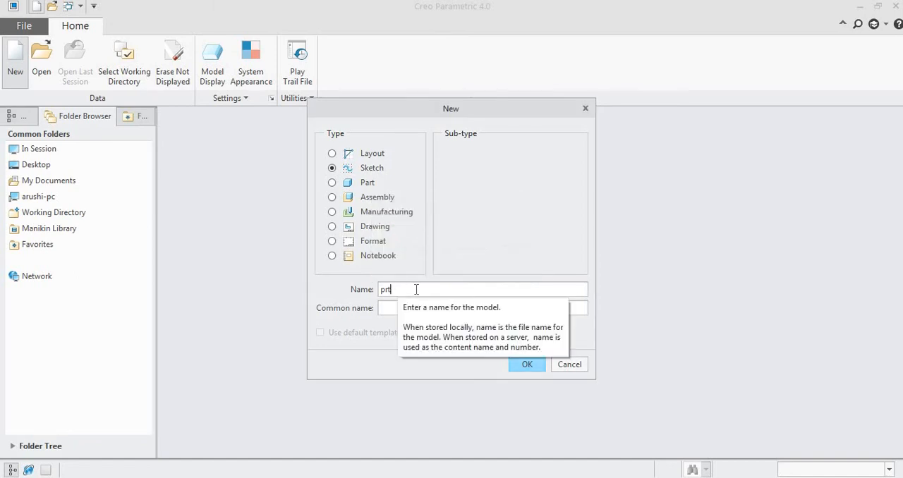
text(2)
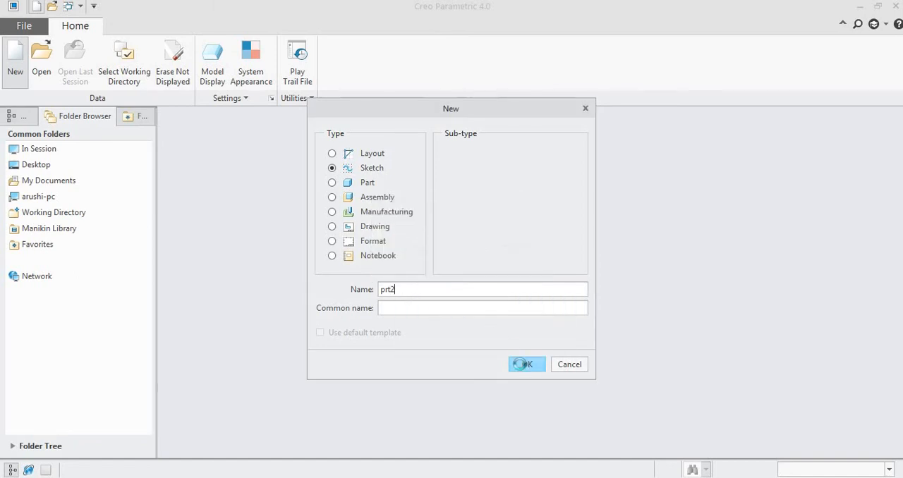
click(523, 364)
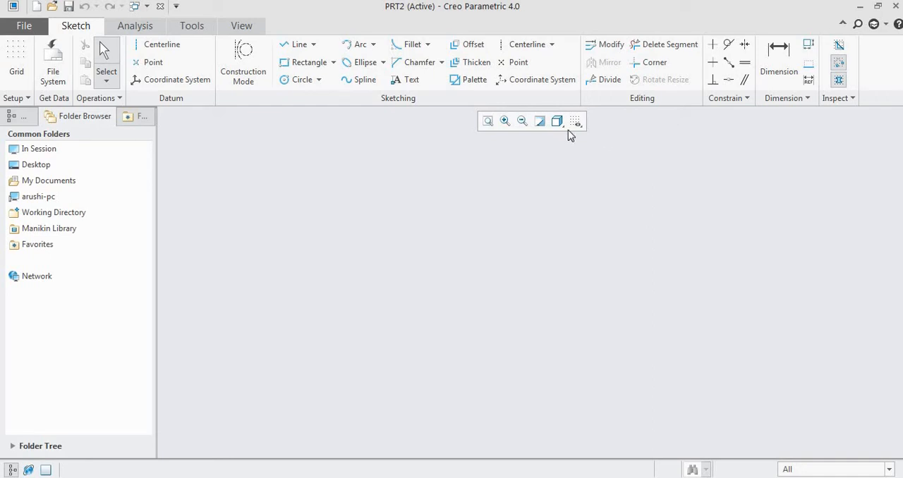
- Sketch a horizontal line about 11.3 long in the middle of the empty sketch
click(298, 48)
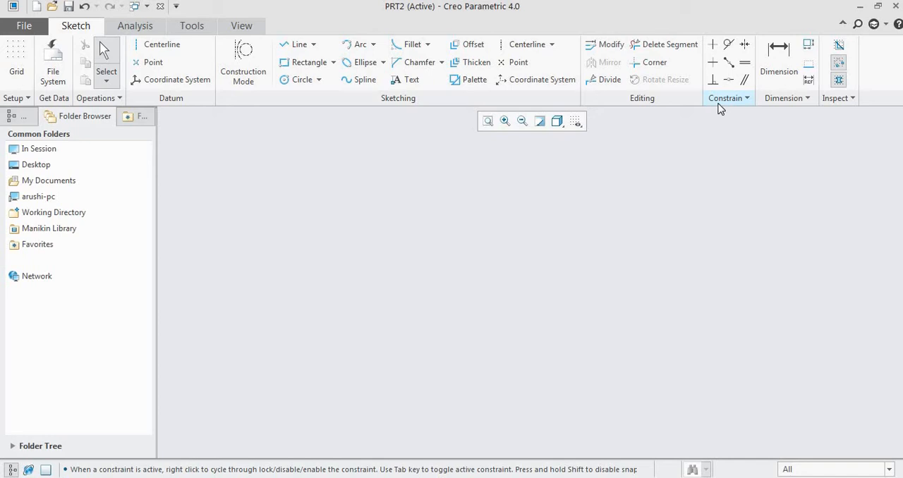
click(297, 46)
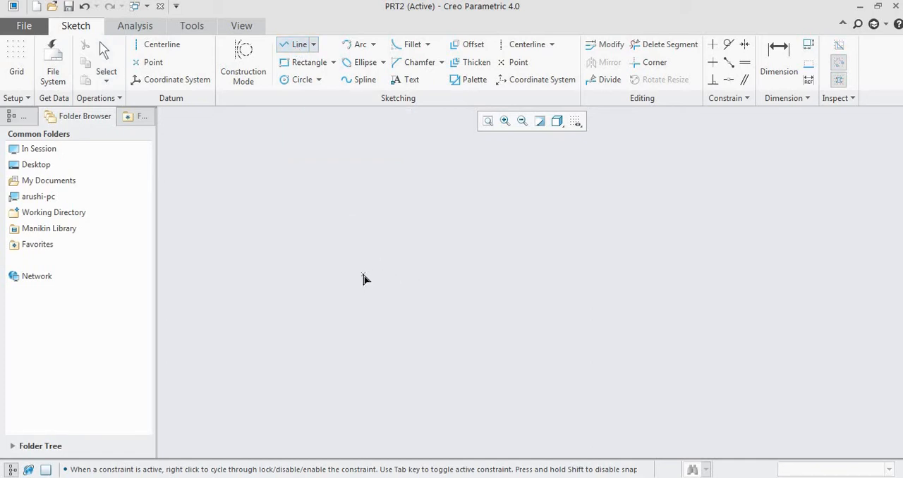
click(363, 275)
click(599, 274)
middle_click(664, 236)
middle_click(662, 246)
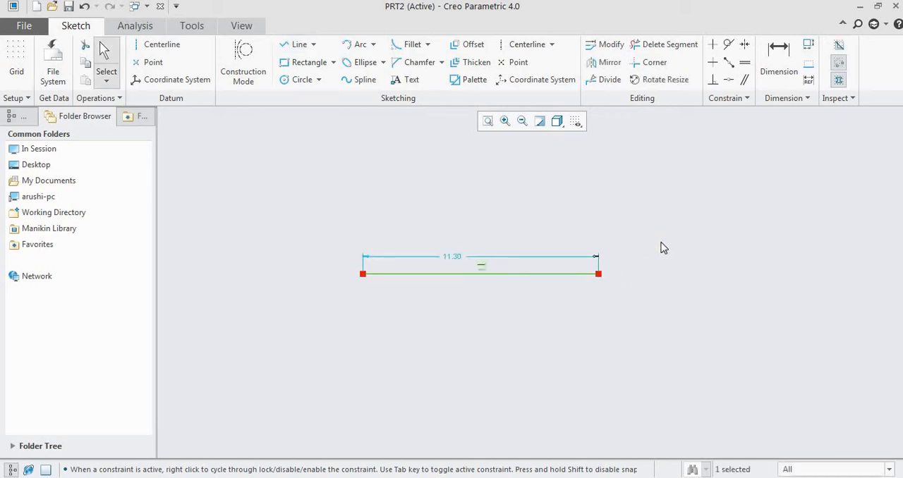
click(486, 294)
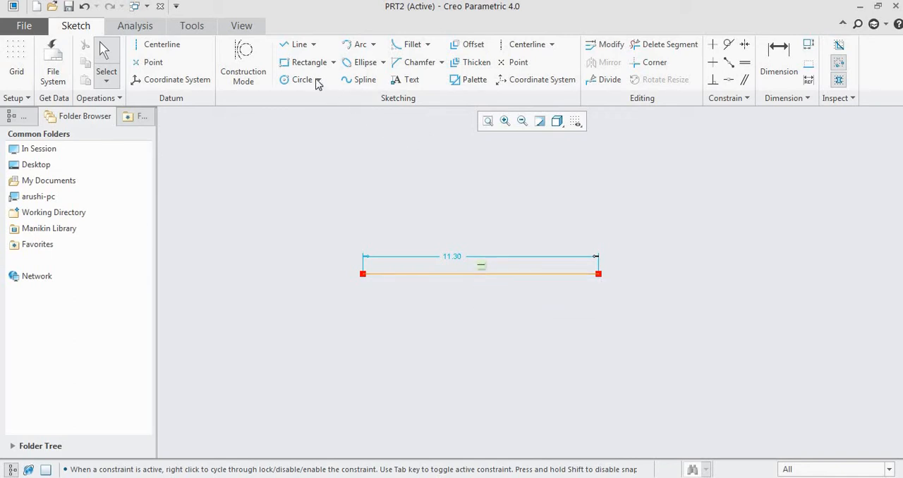
- Sketch a separate vertical line about 7.7 long, about 4.4 to the right of the horizontal line's right end
click(296, 45)
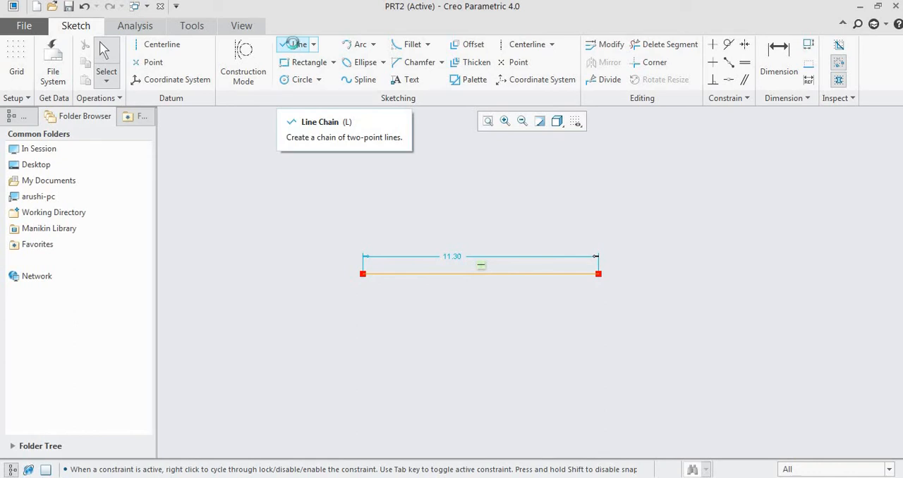
click(691, 160)
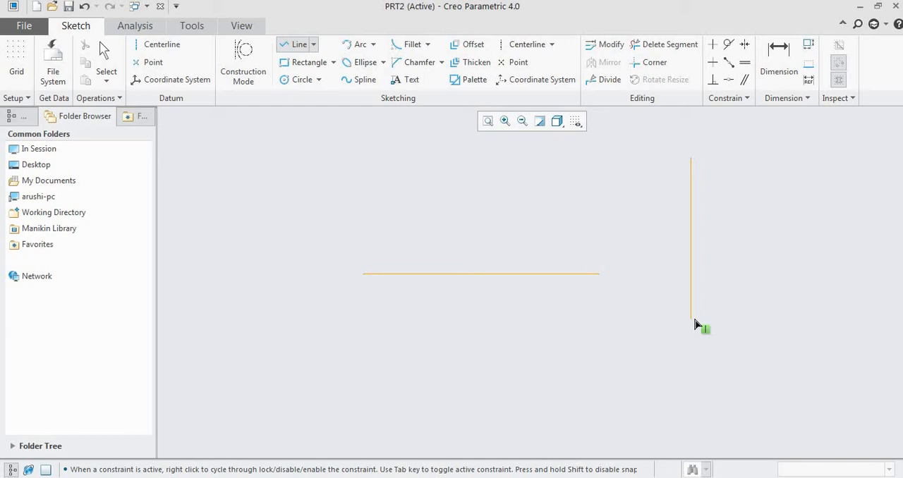
click(695, 320)
middle_click(758, 322)
middle_click(766, 308)
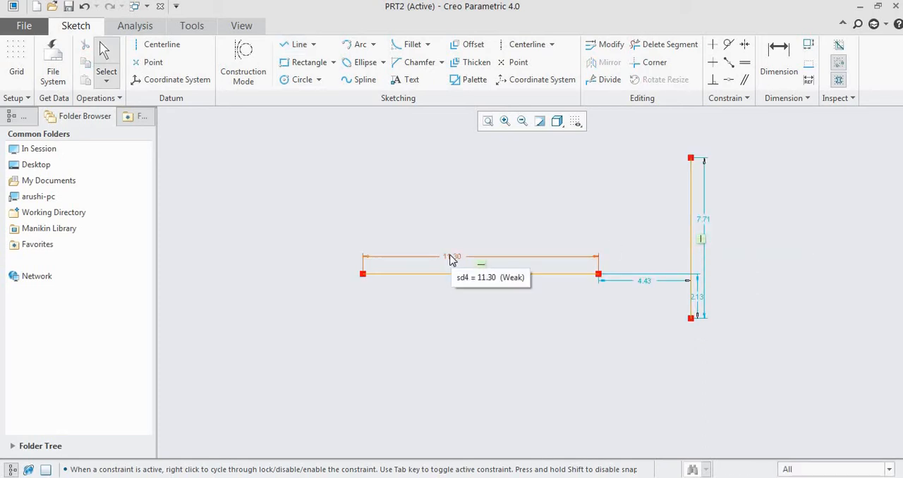
- Move the horizontal line's length dimension higher above the line and set it to 10
drag(454, 258, 487, 223)
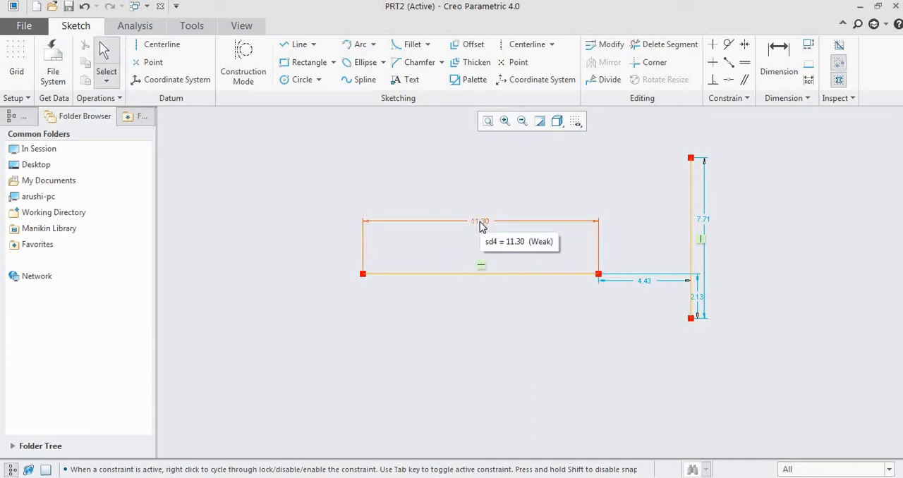
double_click(479, 223)
text(10)
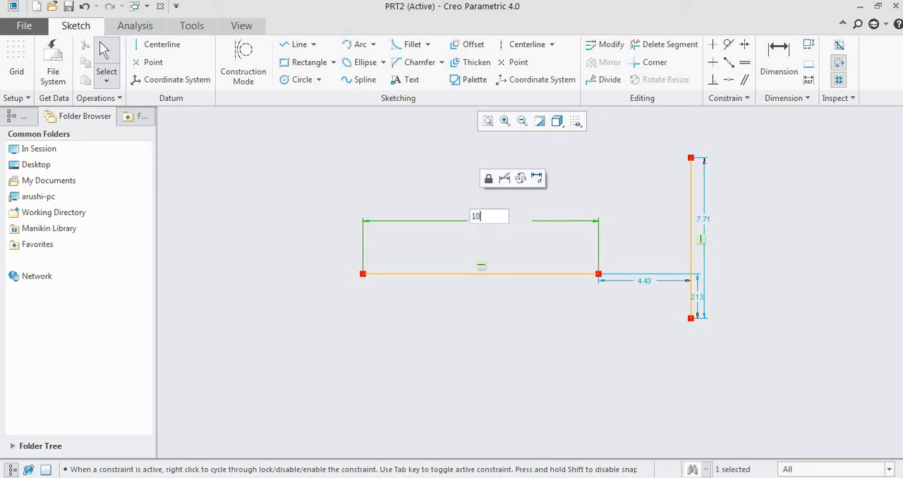
key(Return)
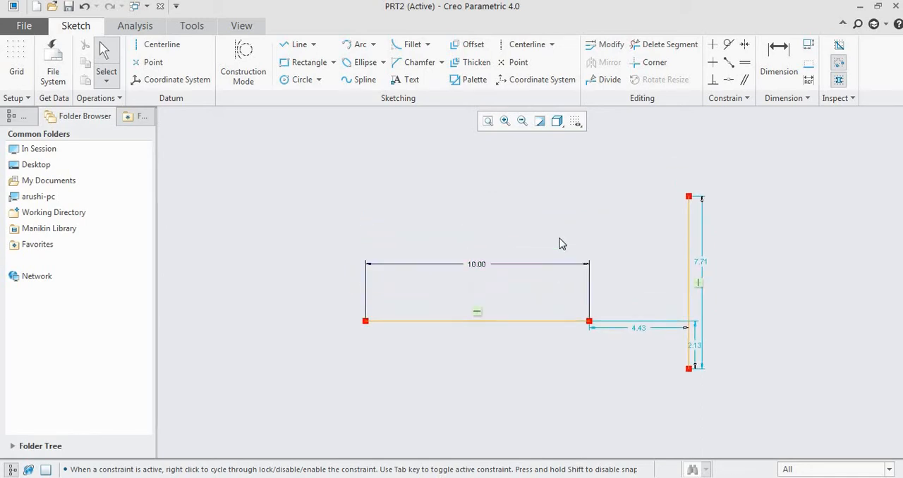
- Set the vertical line's length to 20
scroll(635, 289, down, 1)
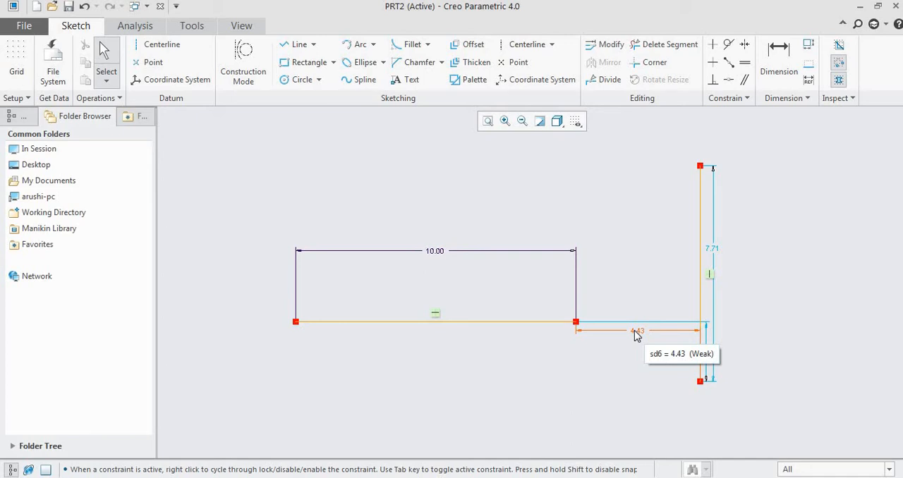
double_click(717, 253)
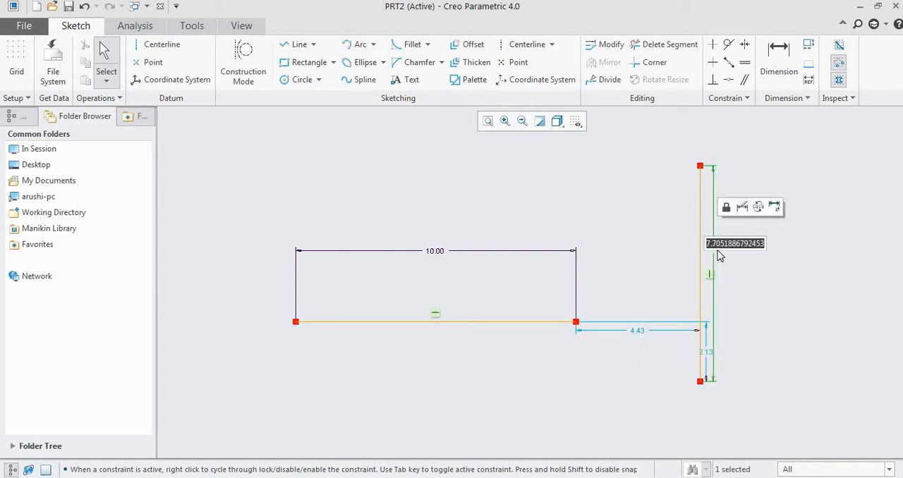
text(20)
key(Return)
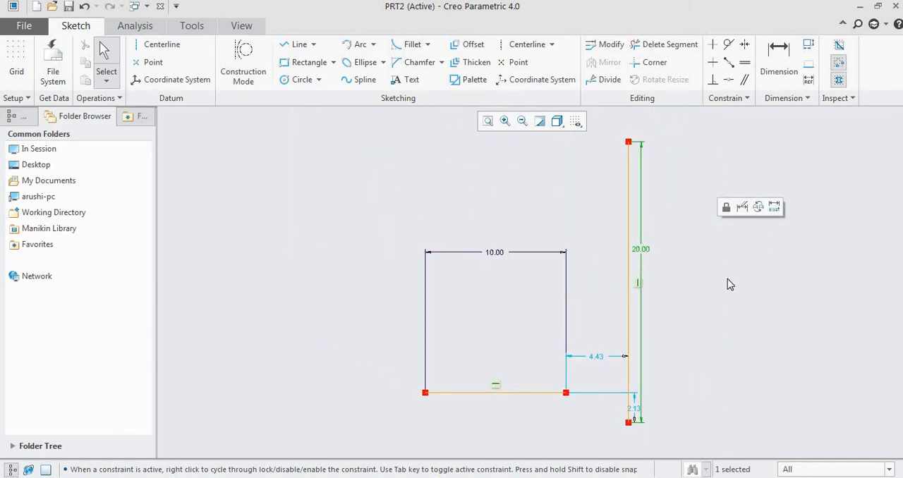
click(728, 279)
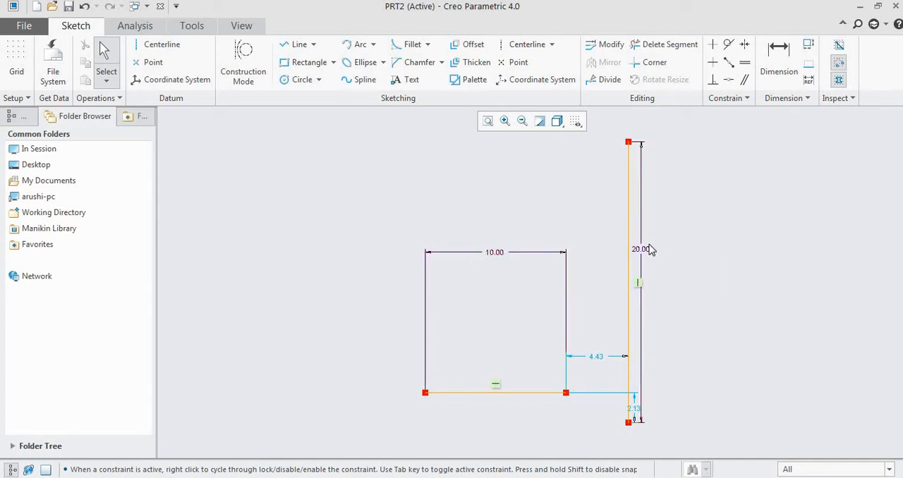
- Sketch an inclined line to the right of the vertical line's upper part, sloping down rightward at about 72° to it
scroll(580, 211, up, 1)
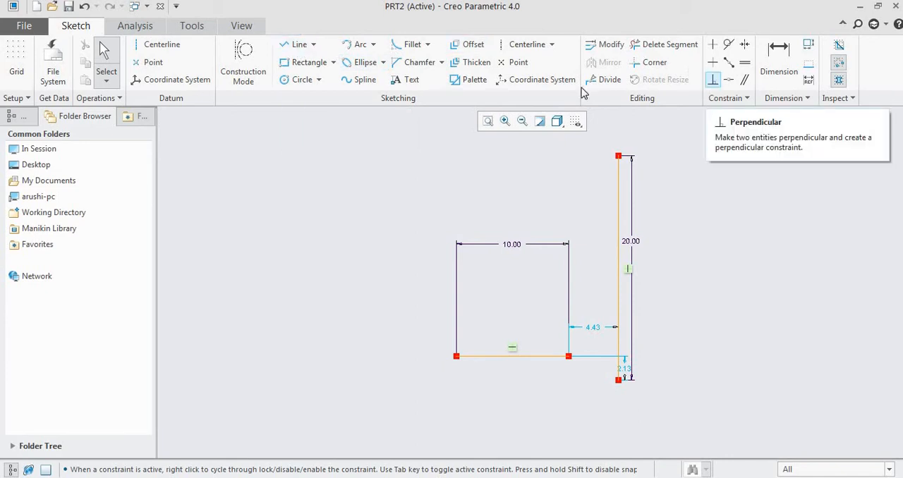
click(299, 48)
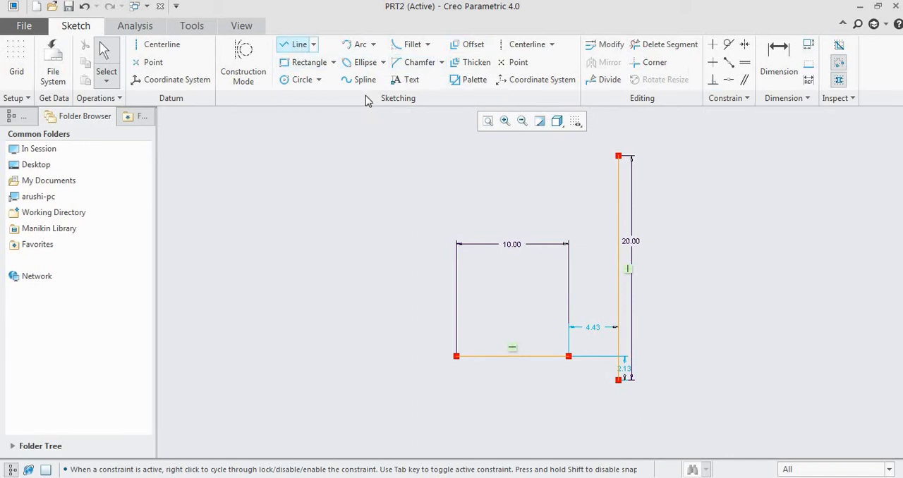
click(798, 235)
middle_click(805, 269)
middle_click(804, 270)
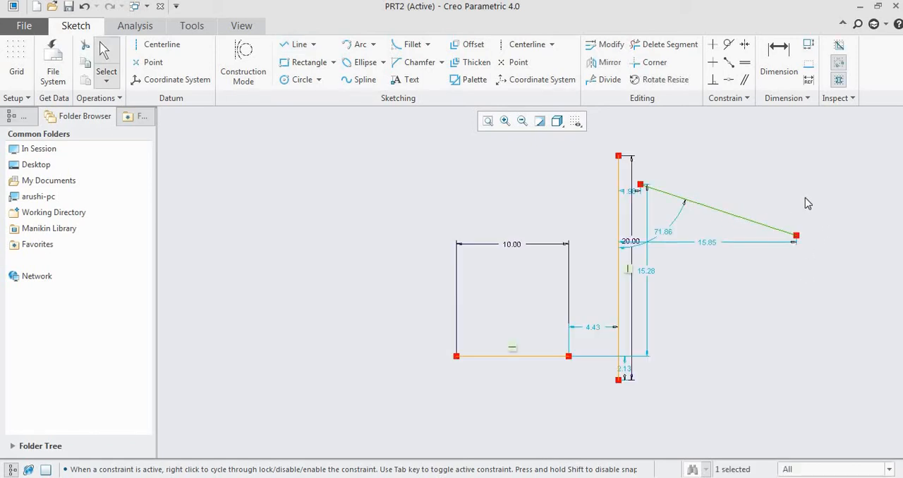
click(805, 198)
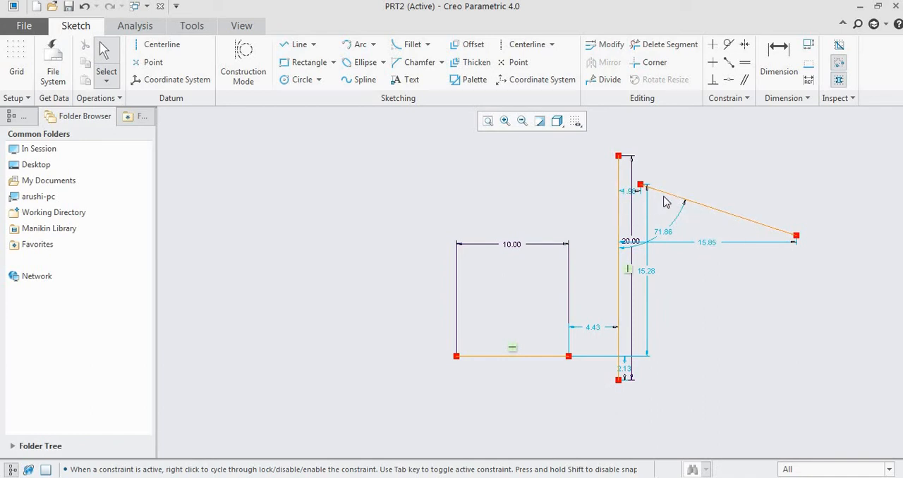
- Apply a Perpendicular constraint between the inclined line and the vertical line
click(717, 83)
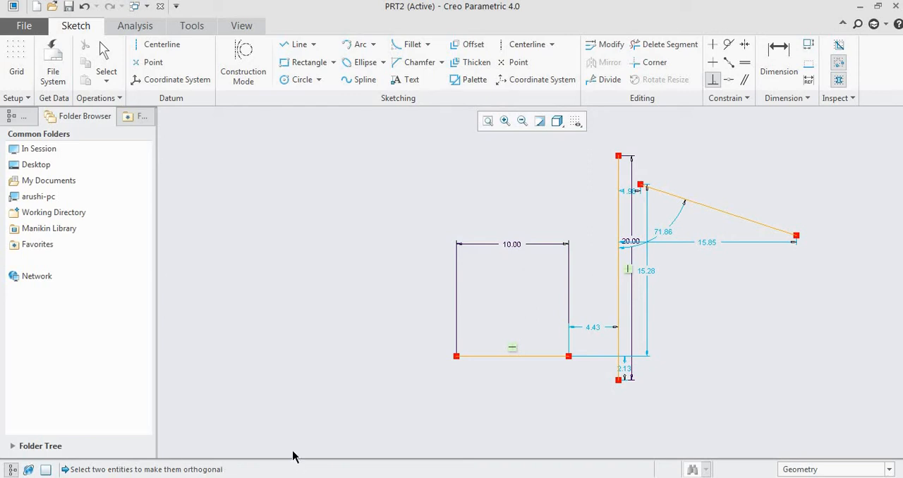
click(672, 196)
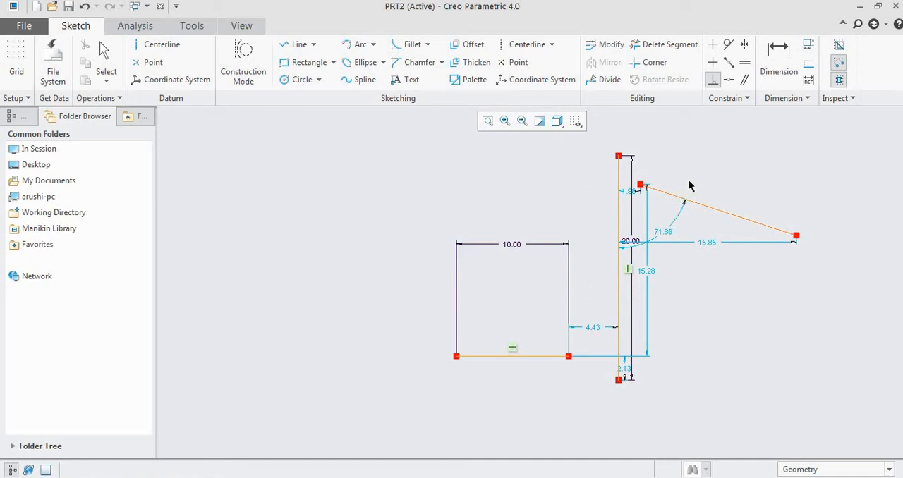
click(620, 174)
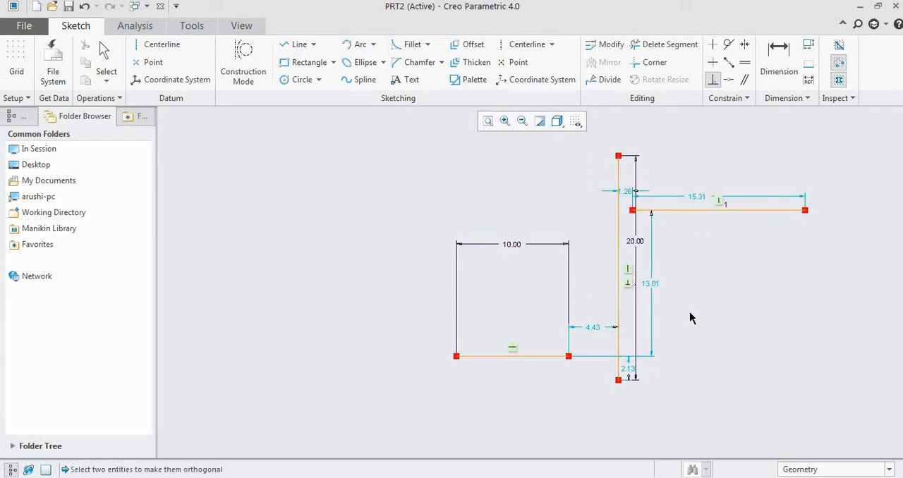
middle_click(755, 285)
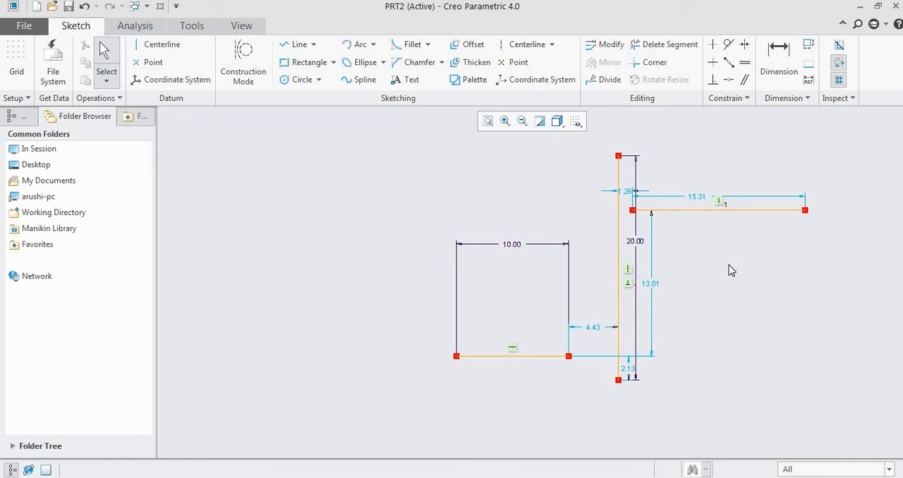
- Sketch a circle about 8.8 in diameter below the upper horizontal line, its center about 10.25 right of the vertical line
scroll(731, 270, up, 2)
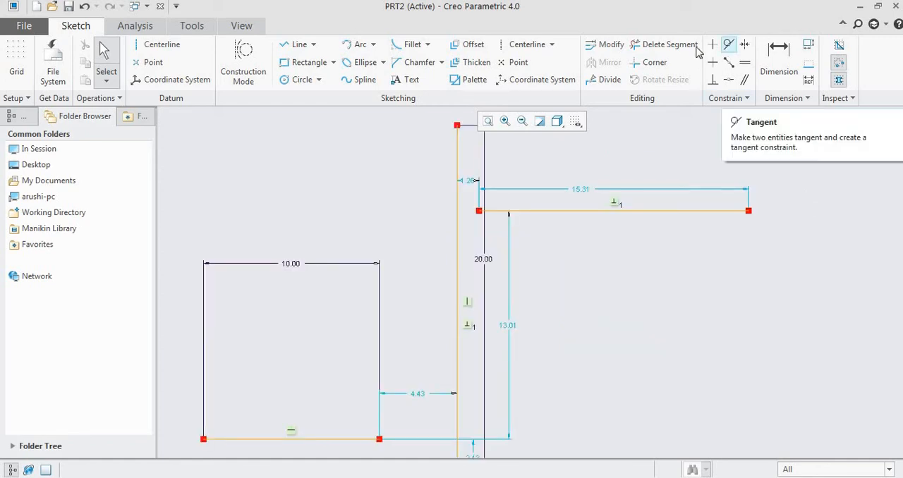
click(295, 80)
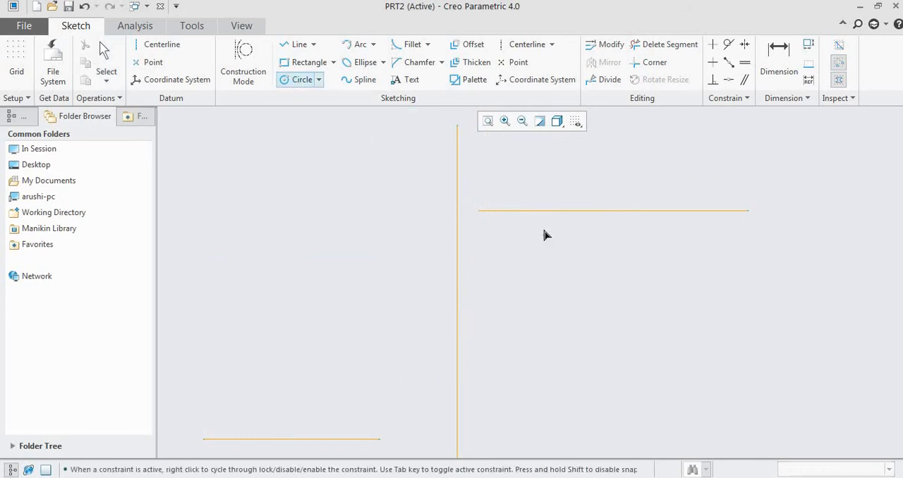
click(637, 308)
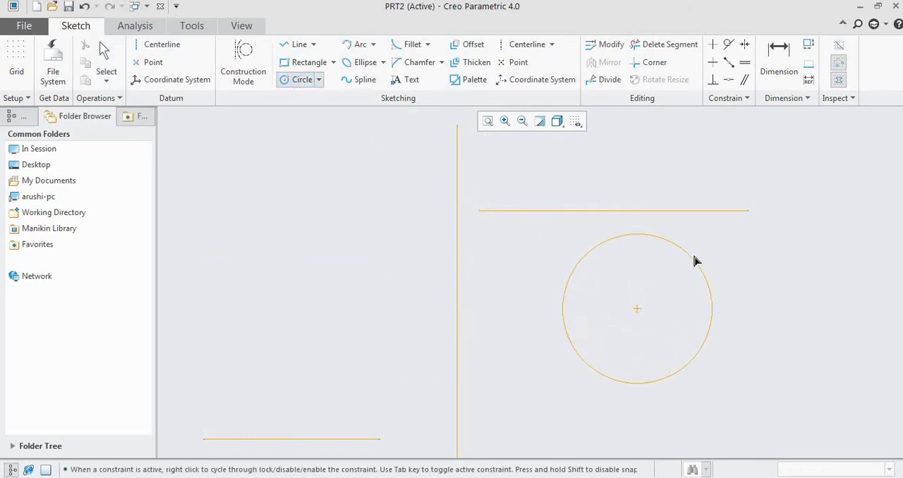
click(701, 260)
middle_click(745, 258)
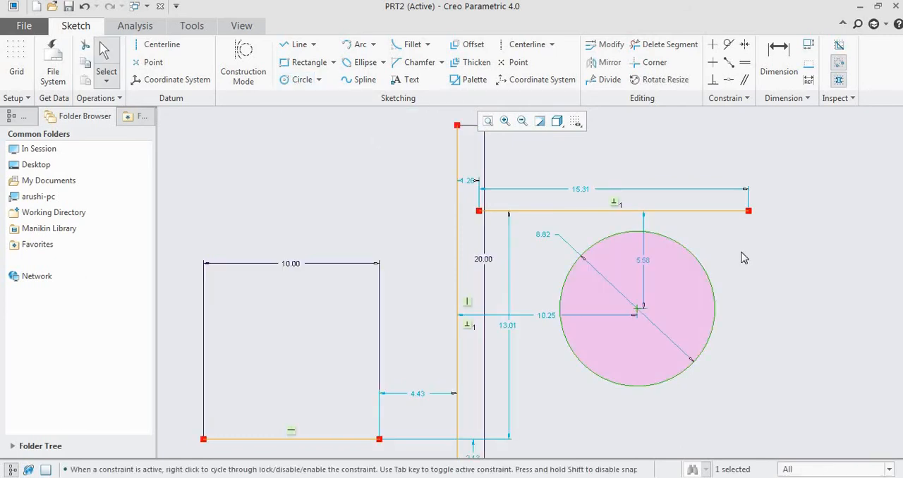
- Place the circle's diameter dimension outside its lower right side and set the diameter to 10
drag(738, 292, 777, 336)
double_click(778, 336)
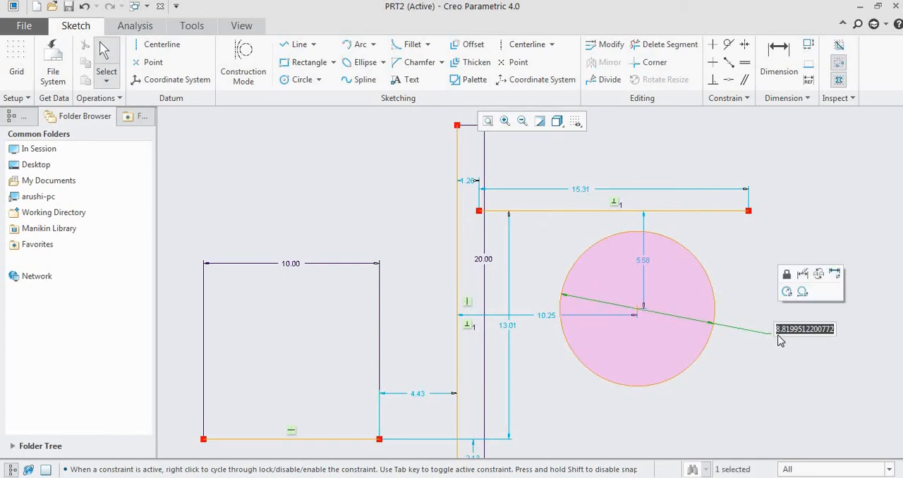
text(10)
key(Return)
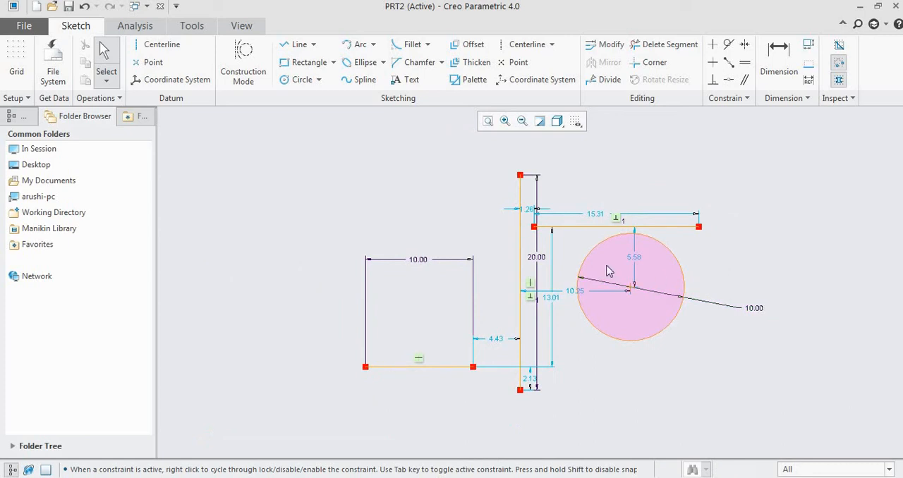
- Apply a Tangent constraint between the upper horizontal line and the circle below it
scroll(620, 263, down, 3)
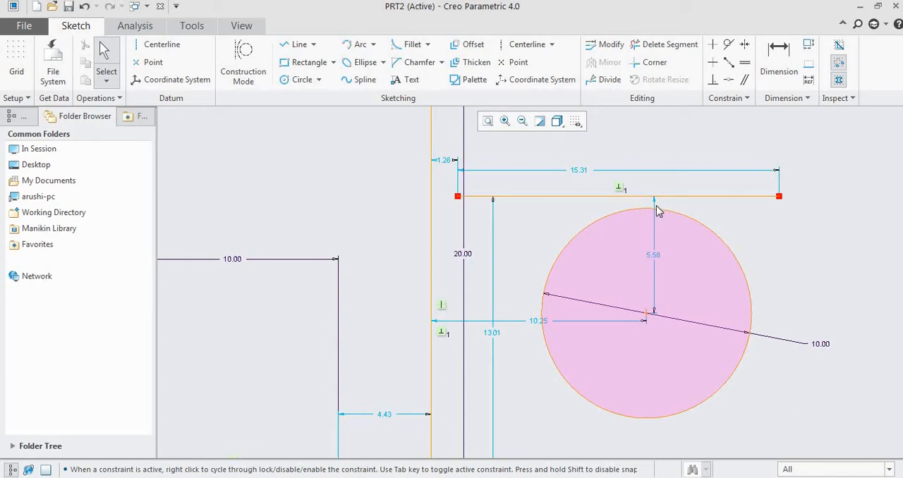
click(730, 47)
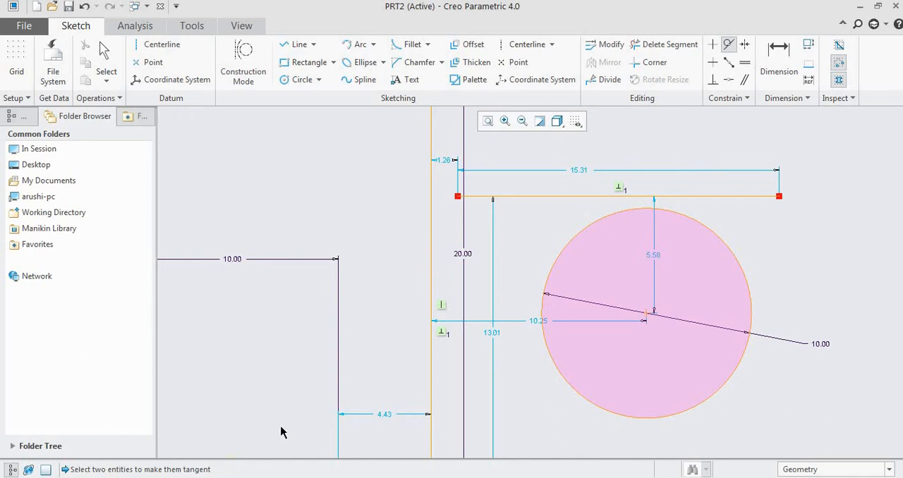
click(600, 197)
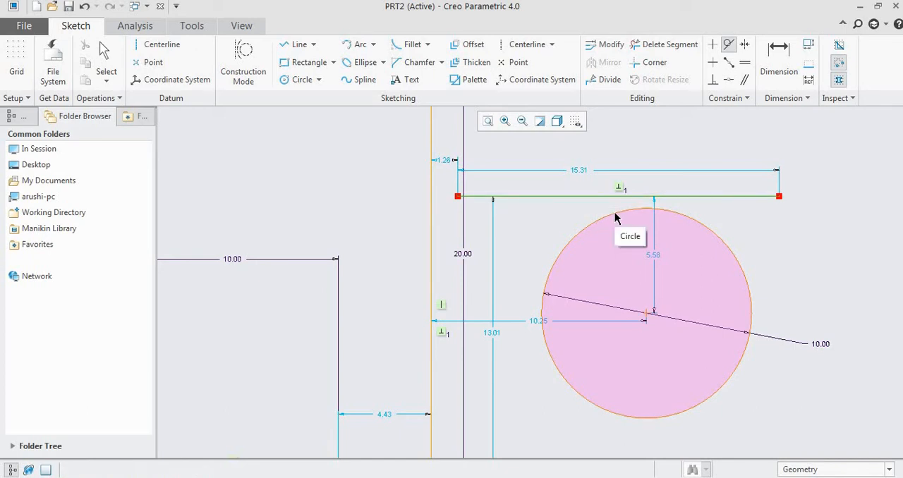
click(615, 215)
middle_click(776, 237)
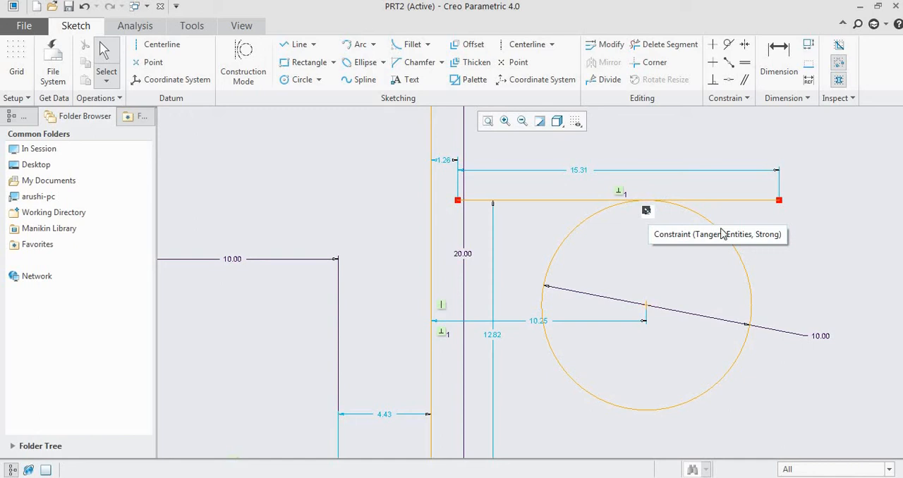
- Sketch a vertical line about 5.8 long upward from the midpoint of the lower horizontal line
scroll(564, 226, down, 1)
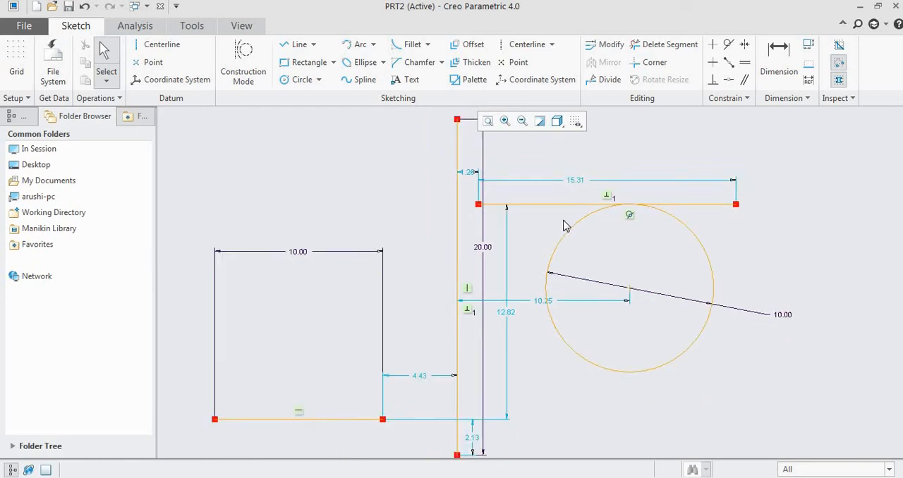
scroll(701, 232, down, 1)
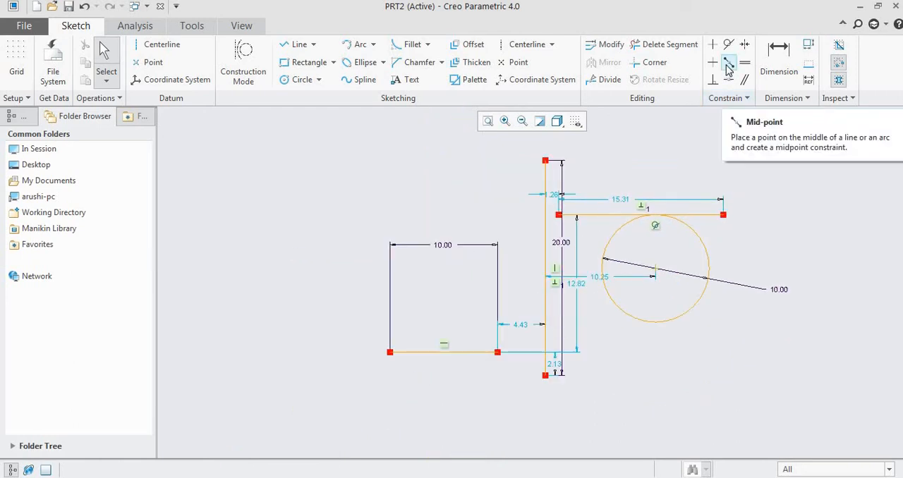
click(299, 45)
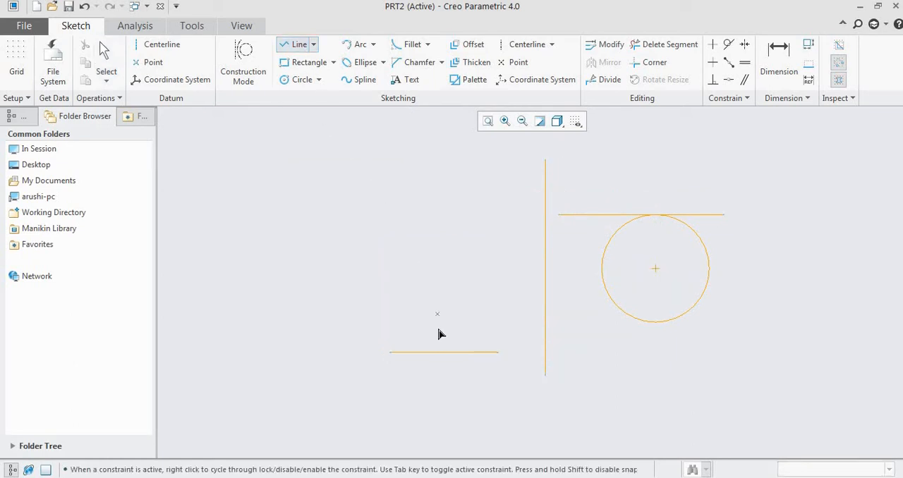
scroll(445, 314, down, 3)
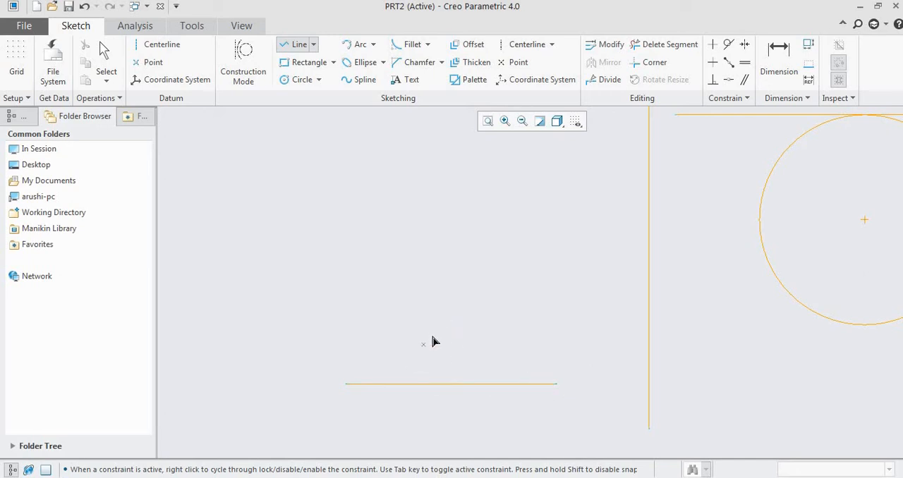
scroll(455, 305, up, 1)
scroll(397, 363, down, 1)
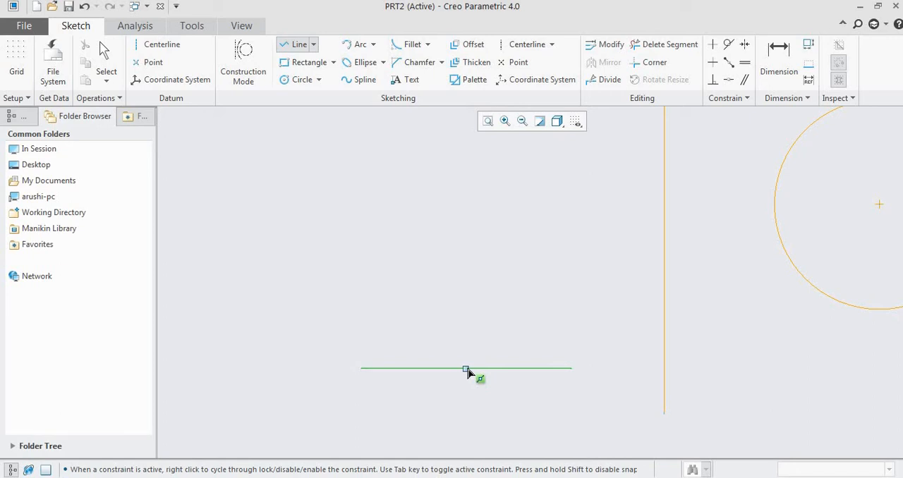
scroll(467, 372, down, 2)
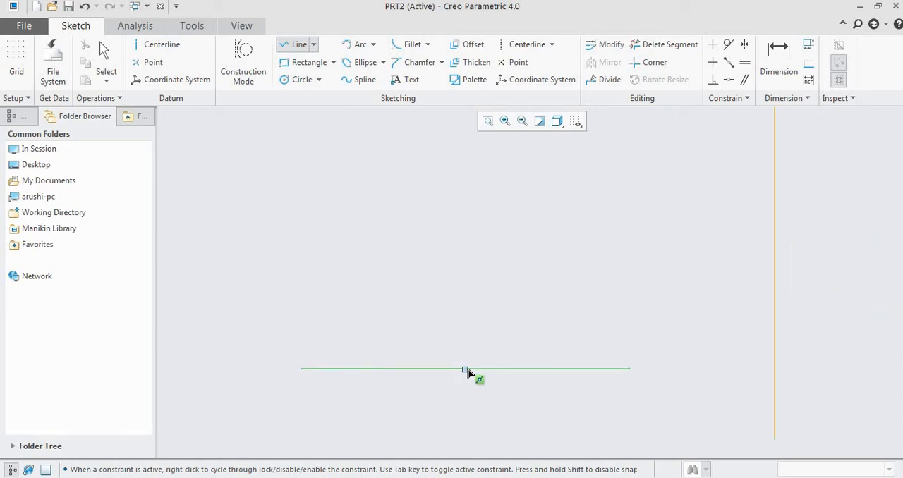
click(466, 368)
click(460, 179)
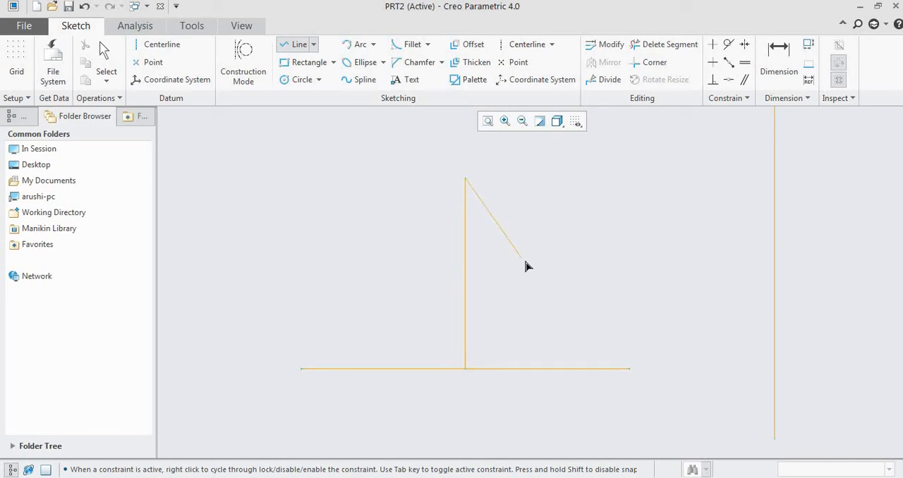
middle_click(523, 262)
middle_click(523, 261)
click(505, 302)
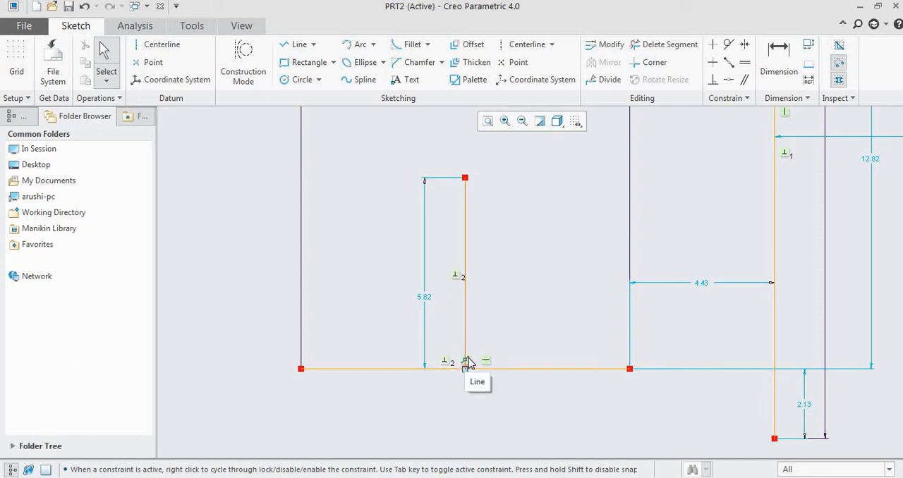
- Sketch a horizontal line about 7 long across the short vertical line, about 4.7 above the lower horizontal line
scroll(467, 362, up, 2)
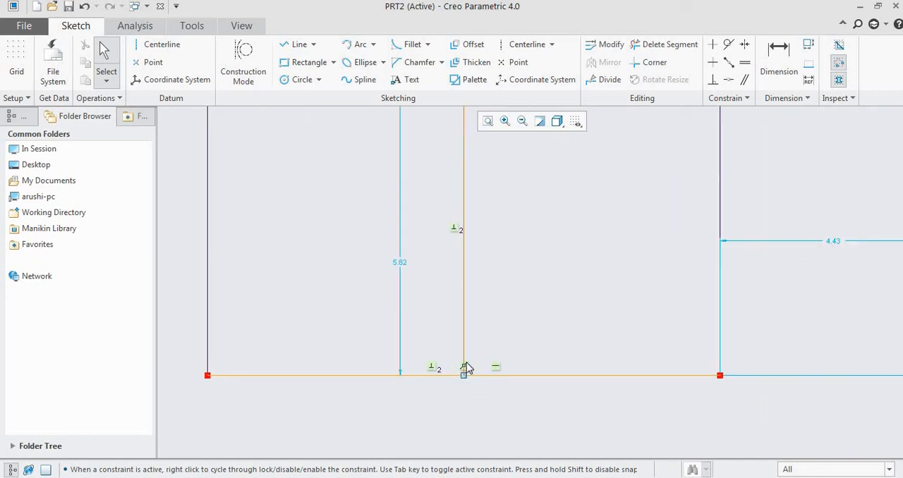
scroll(466, 371, down, 1)
scroll(464, 367, down, 2)
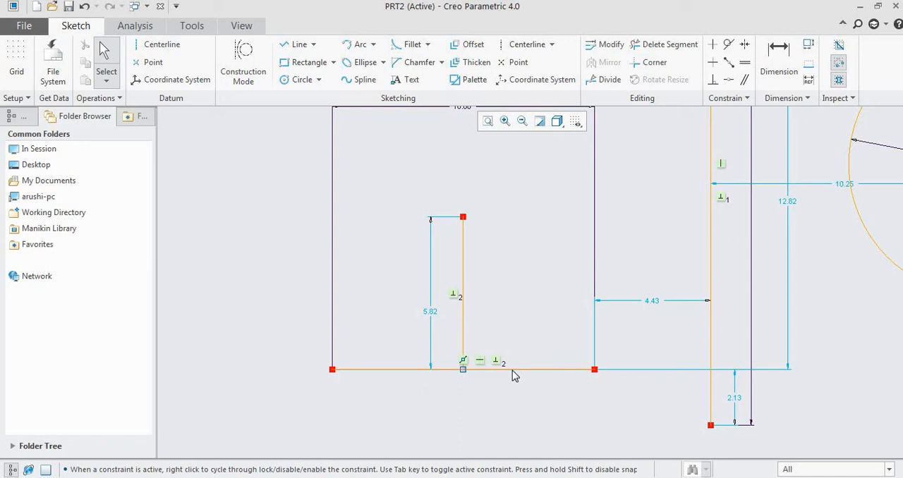
scroll(715, 94, up, 1)
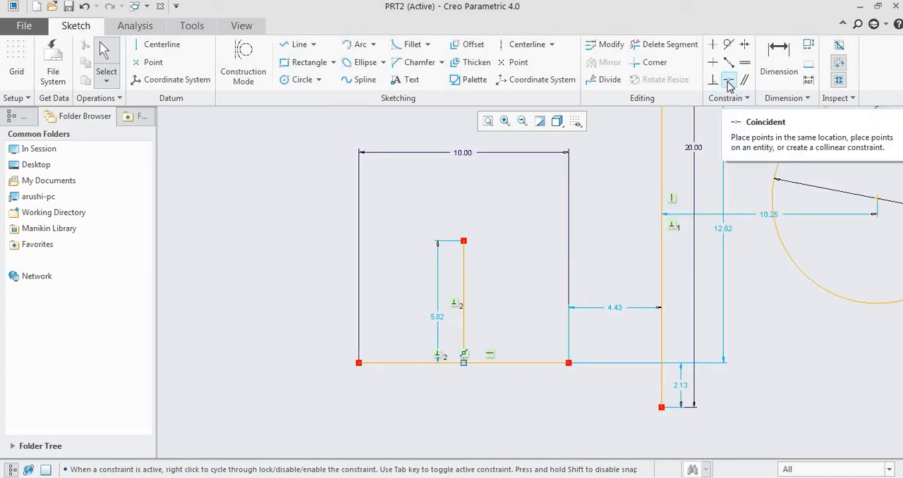
click(297, 44)
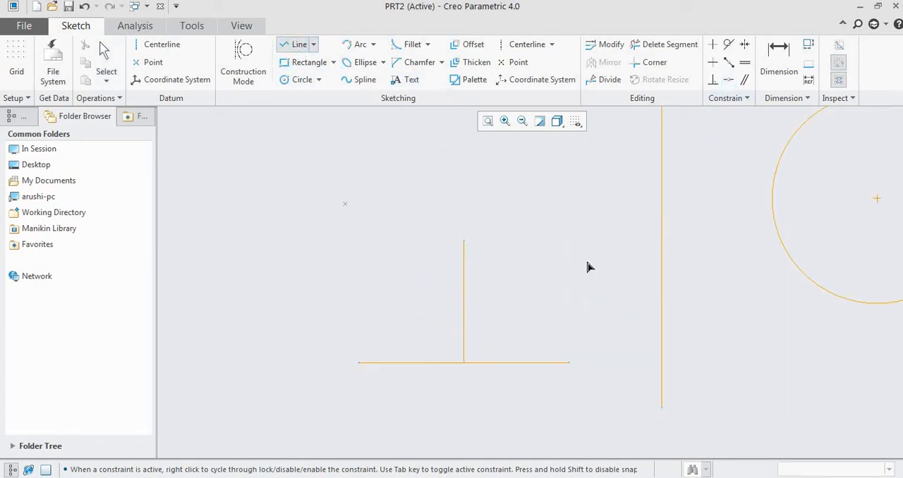
scroll(439, 206, down, 1)
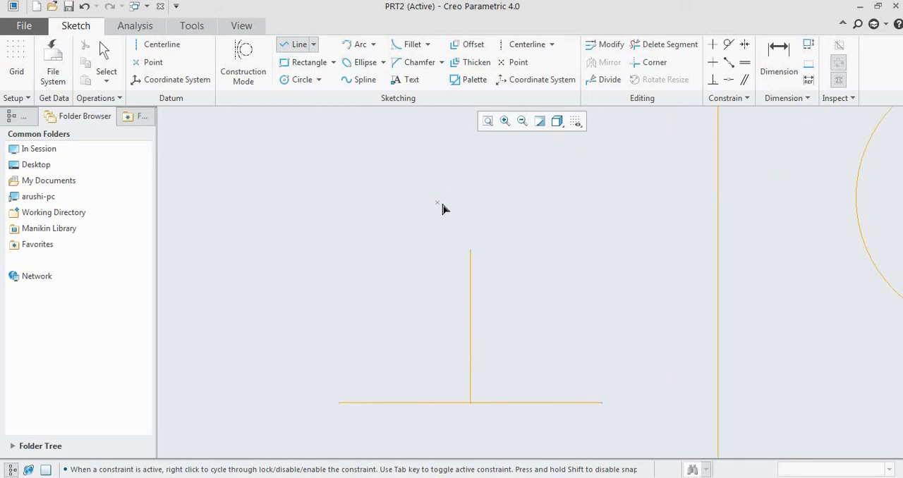
click(406, 279)
click(591, 280)
middle_click(612, 311)
middle_click(612, 311)
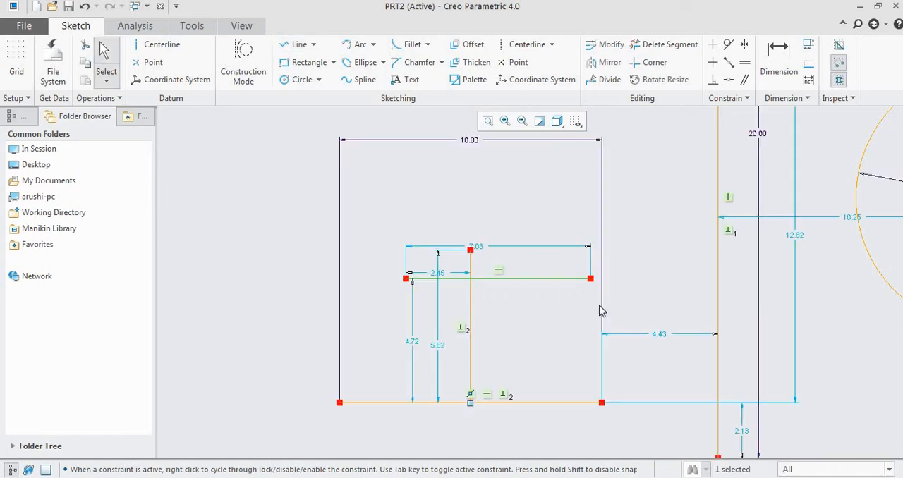
click(578, 307)
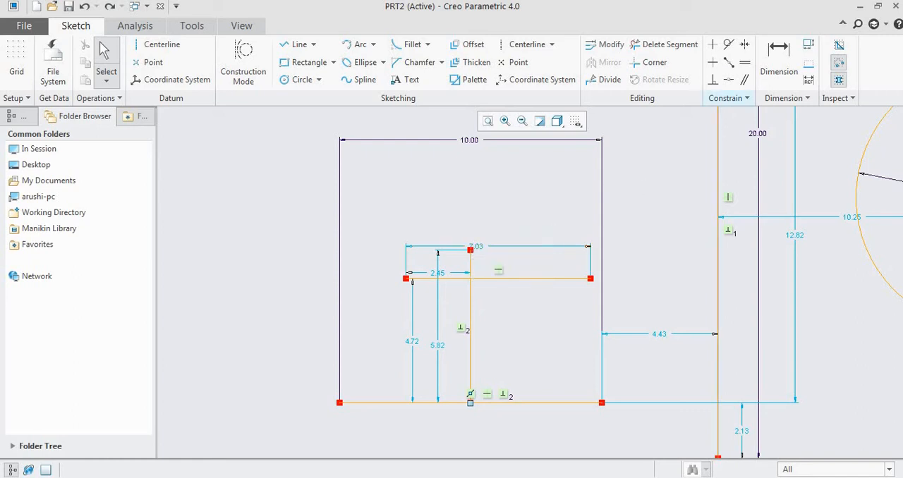
- Try to make the short vertical line's upper endpoint coincident with the left endpoint of the horizontal line crossing it
click(729, 83)
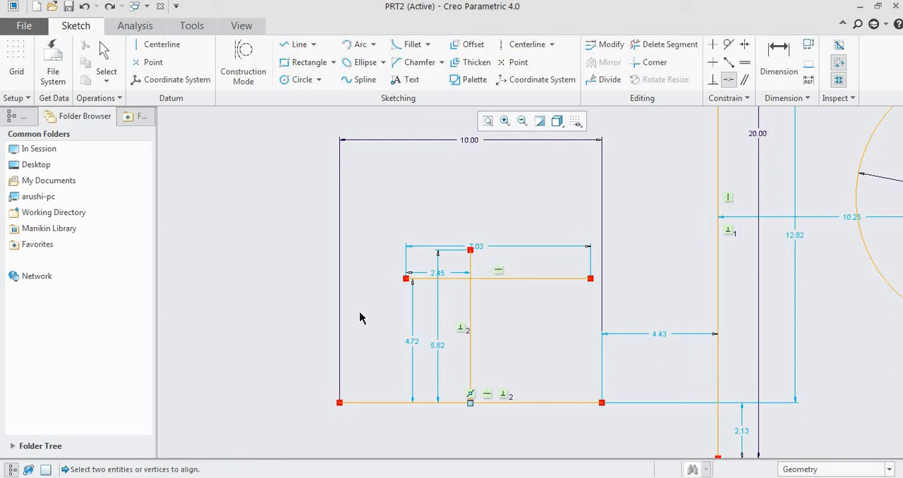
click(470, 250)
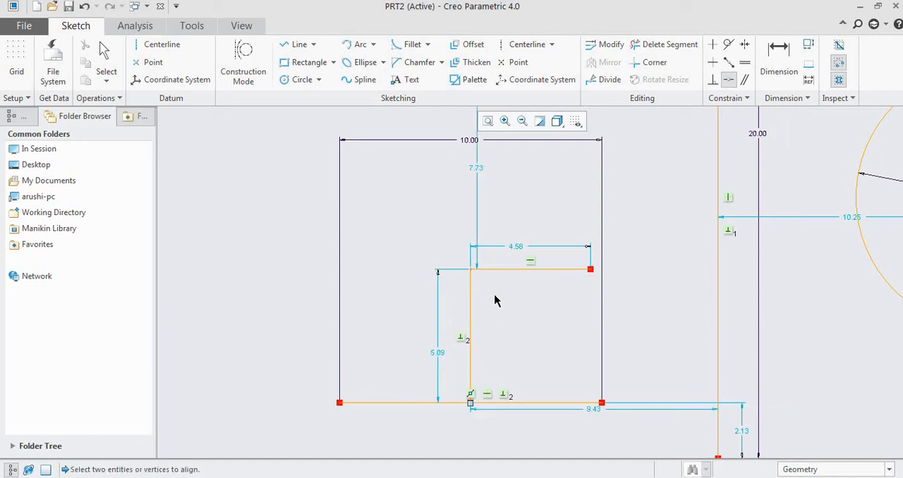
middle_click(636, 131)
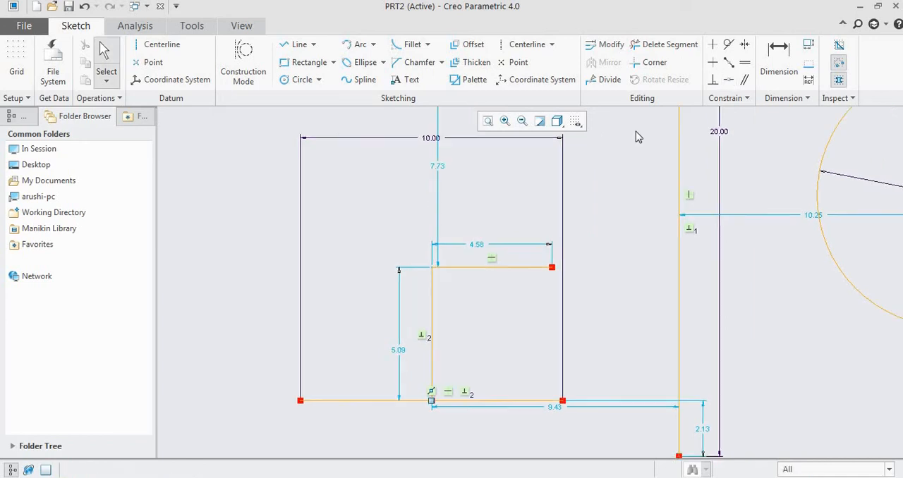
key(ctrl+z)
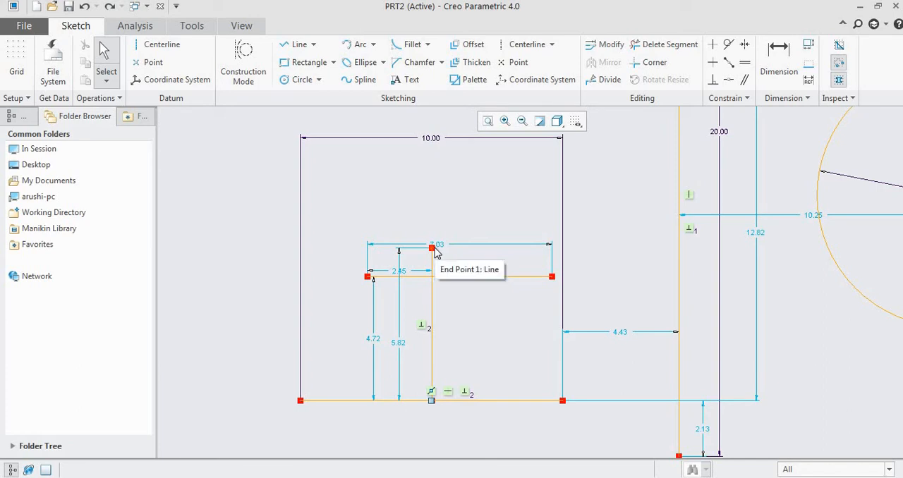
- Apply a Coincident constraint placing the short vertical line's upper endpoint on the horizontal line that crosses it
click(729, 82)
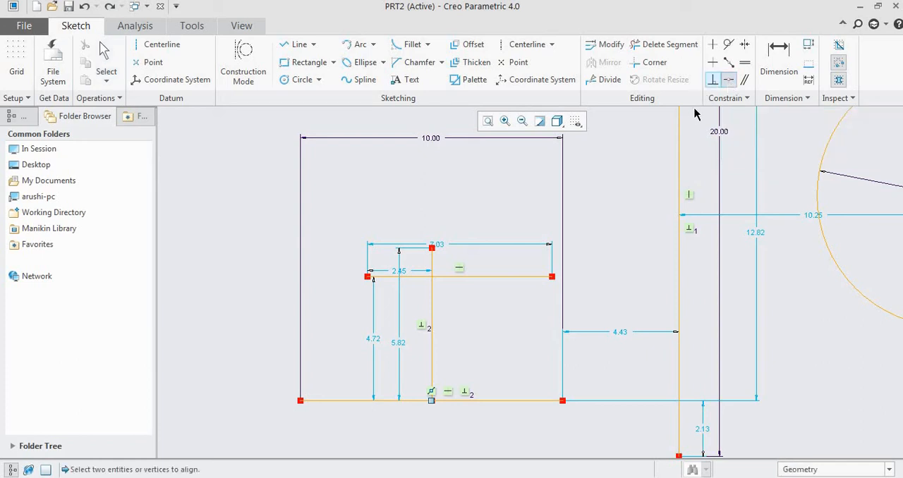
click(464, 276)
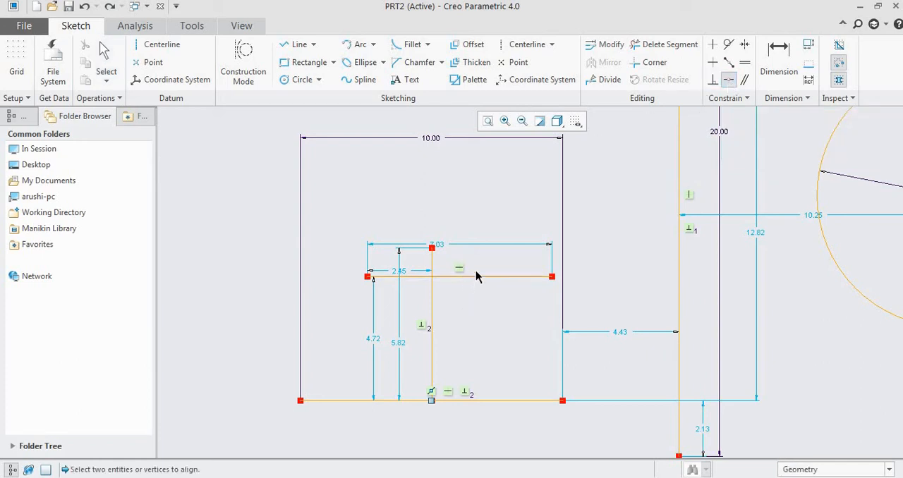
click(432, 247)
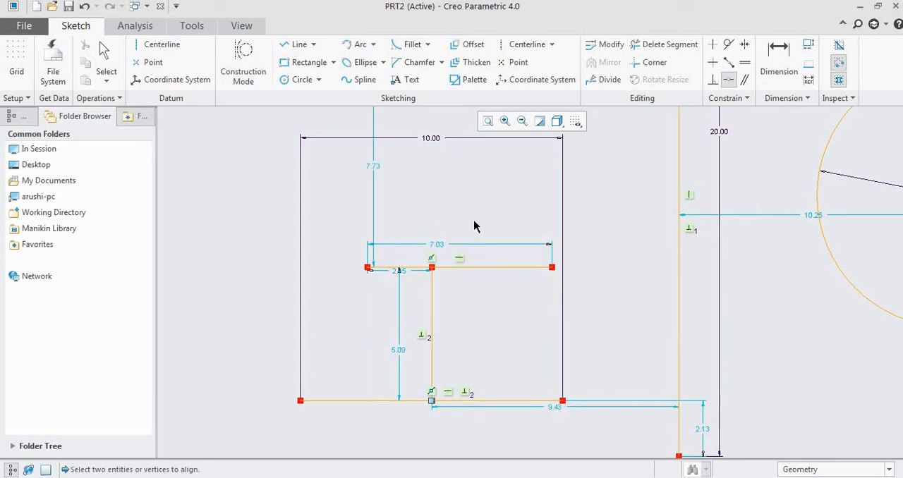
middle_click(477, 227)
- Sketch a vertical centerline in the empty area to the left of the existing geometry, about 93 away from it
scroll(432, 267, down, 2)
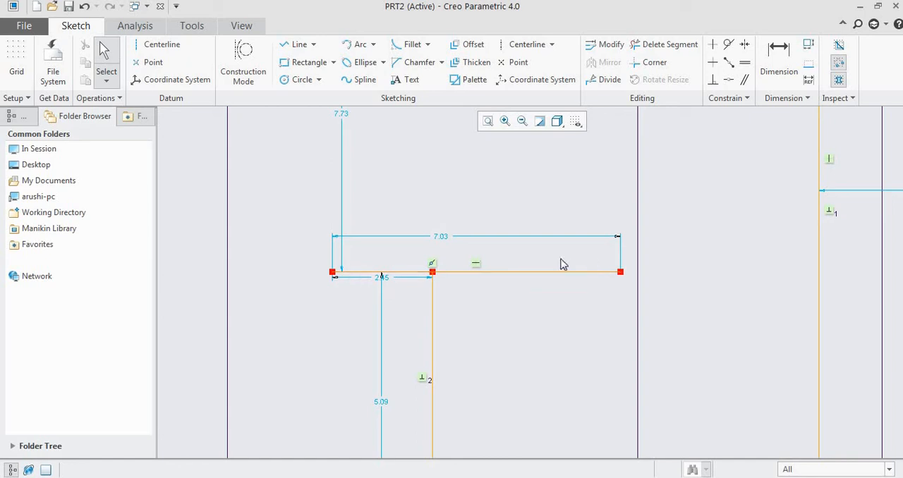
scroll(413, 247, down, 3)
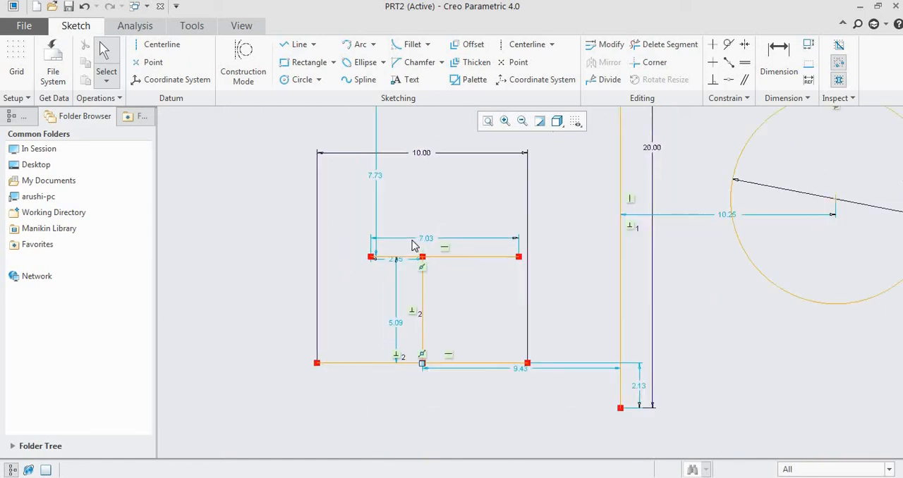
scroll(414, 247, down, 1)
scroll(434, 336, down, 1)
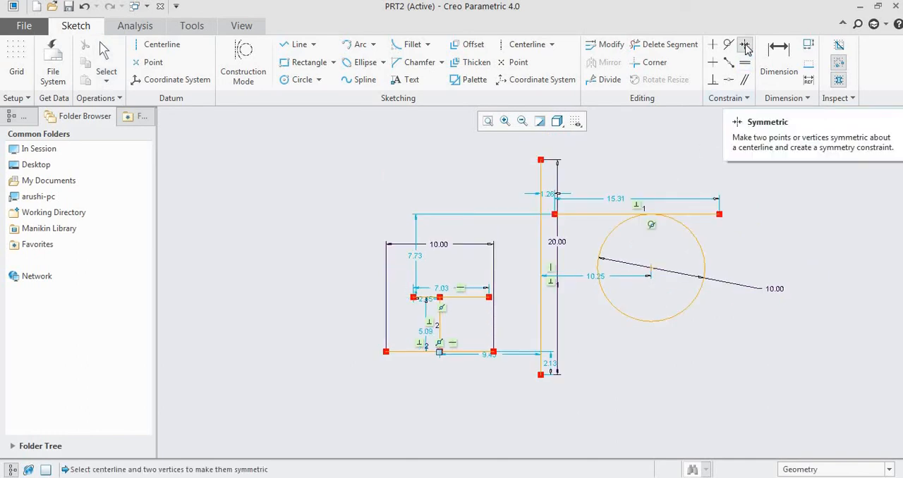
scroll(830, 237, up, 5)
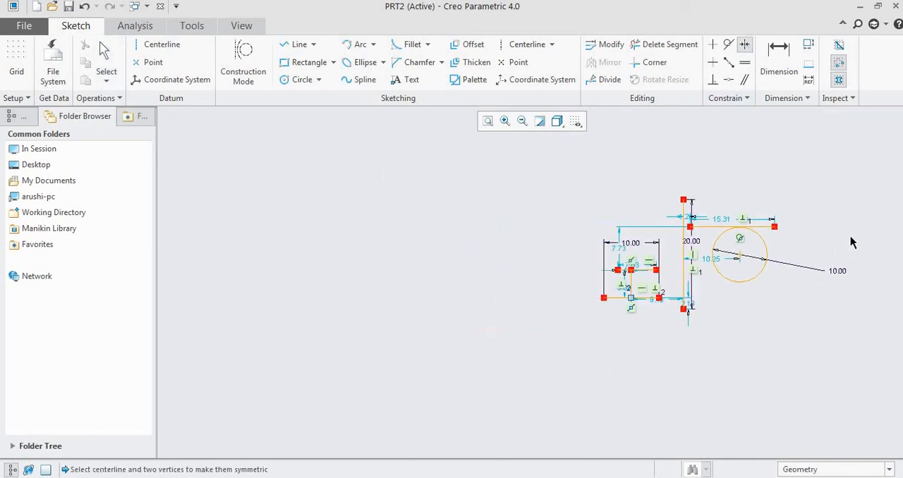
scroll(406, 308, down, 2)
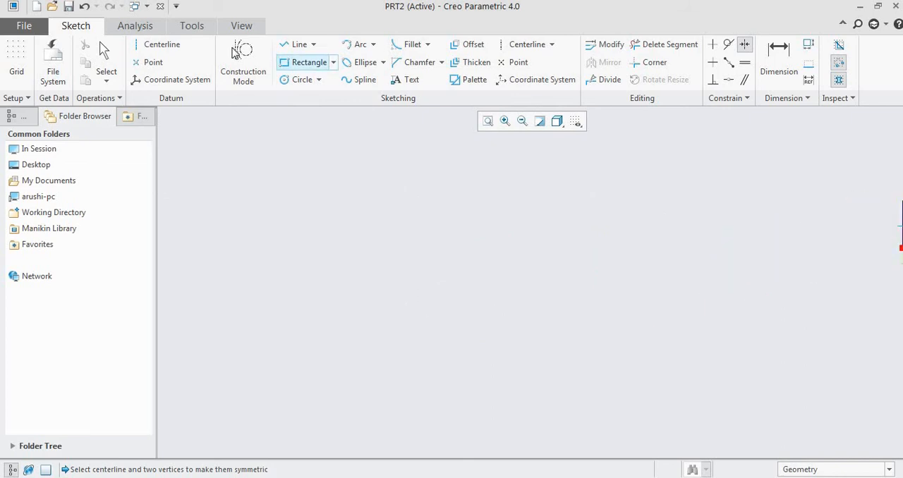
click(162, 46)
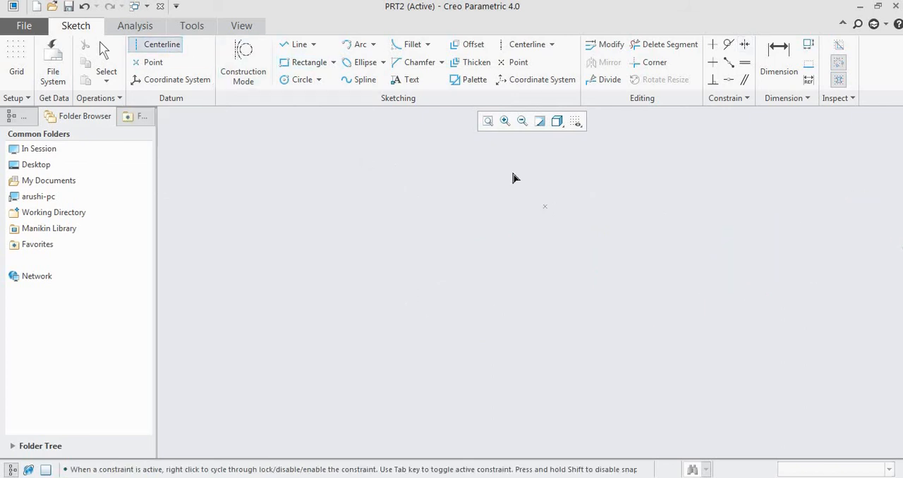
click(514, 161)
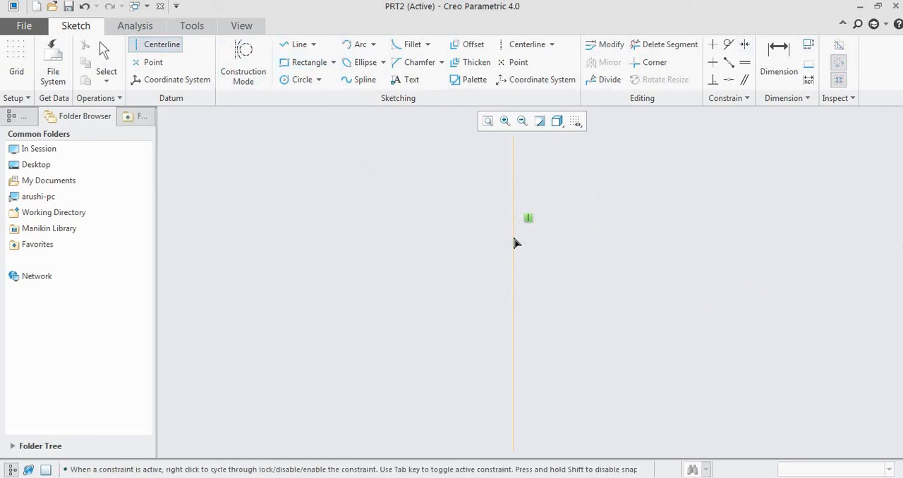
click(513, 293)
middle_click(513, 293)
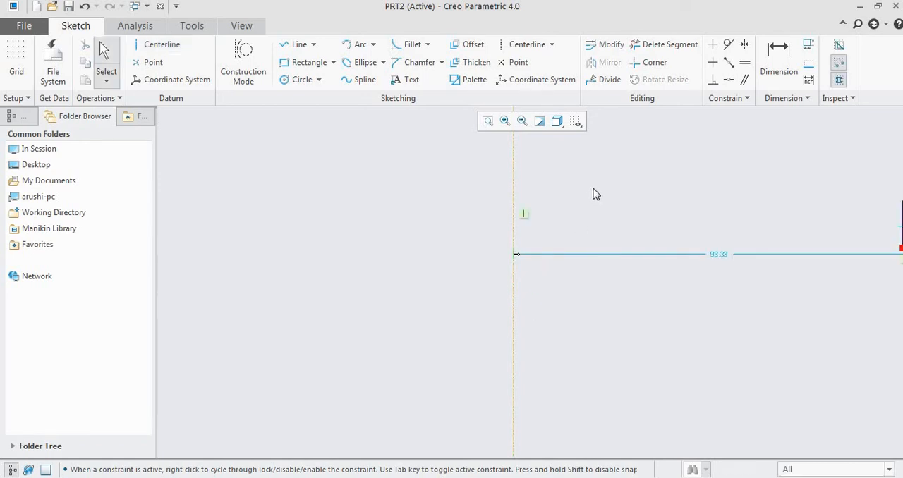
- Sketch a vertical line to the left of the new centerline, parallel to it
click(292, 47)
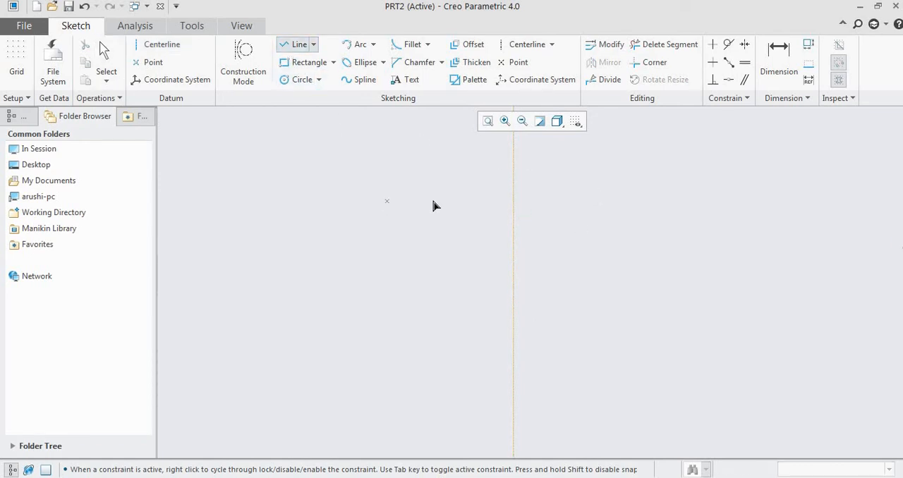
click(439, 177)
click(440, 318)
middle_click(628, 211)
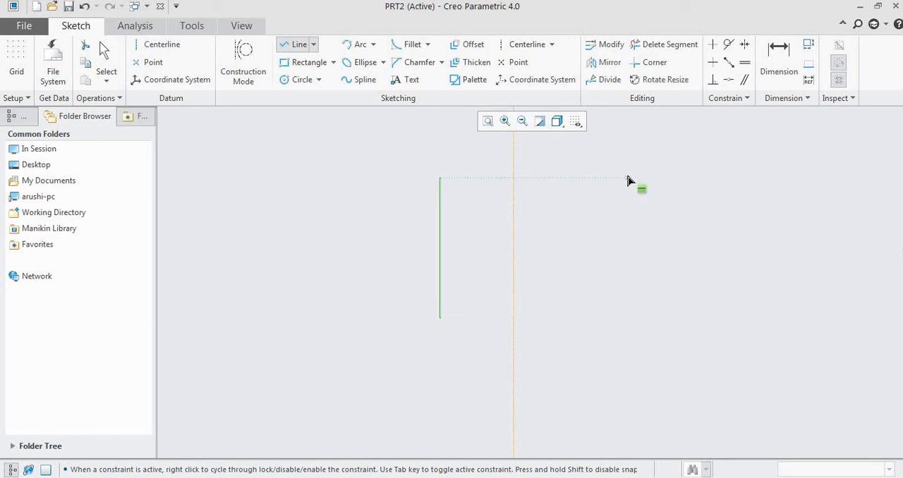
- Sketch a vertical line about 28 long on the right side of the centerline, about 25 away from it
click(623, 152)
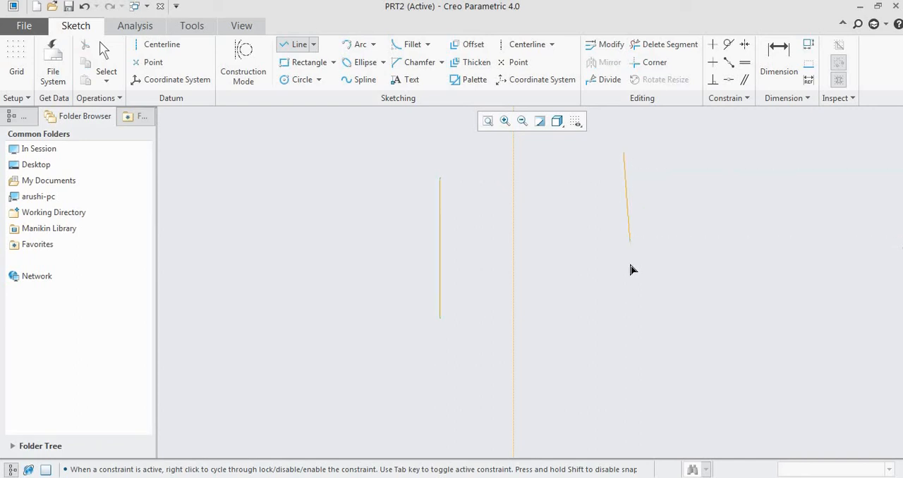
click(622, 277)
middle_click(696, 225)
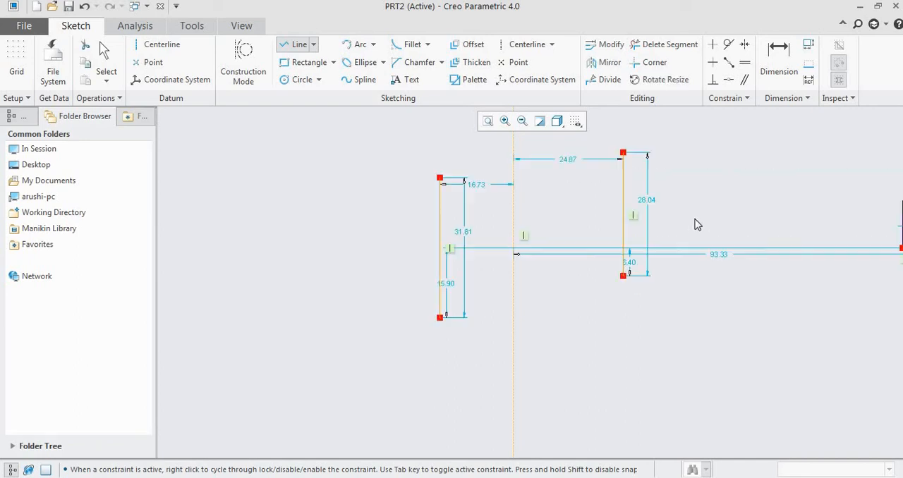
middle_click(709, 206)
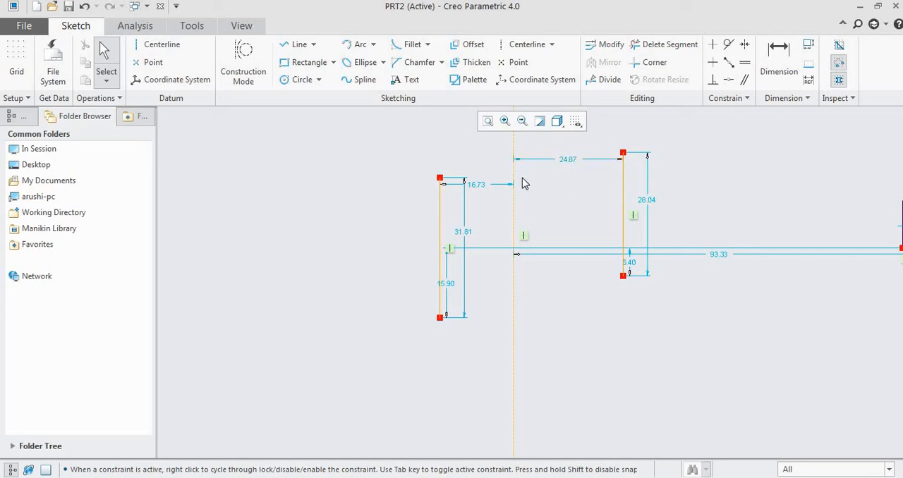
- Apply a Symmetric constraint to the upper endpoints of the two vertical lines about the centerline between them
click(746, 46)
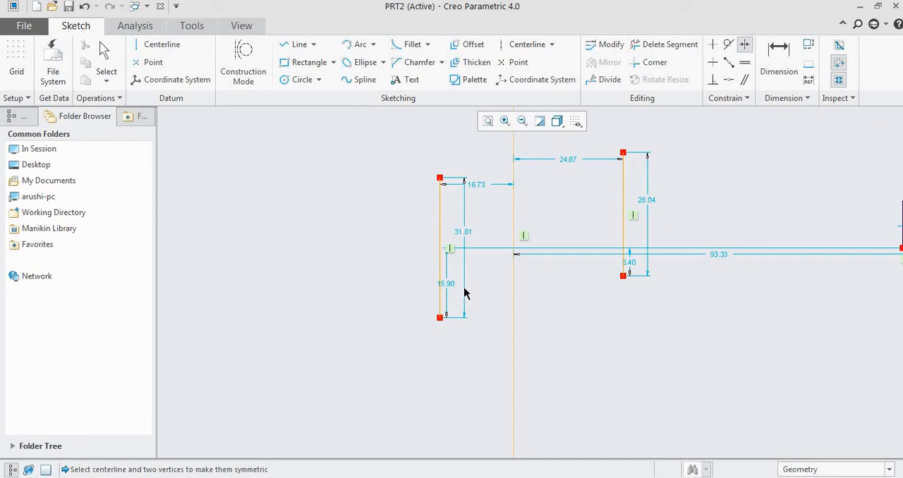
click(513, 190)
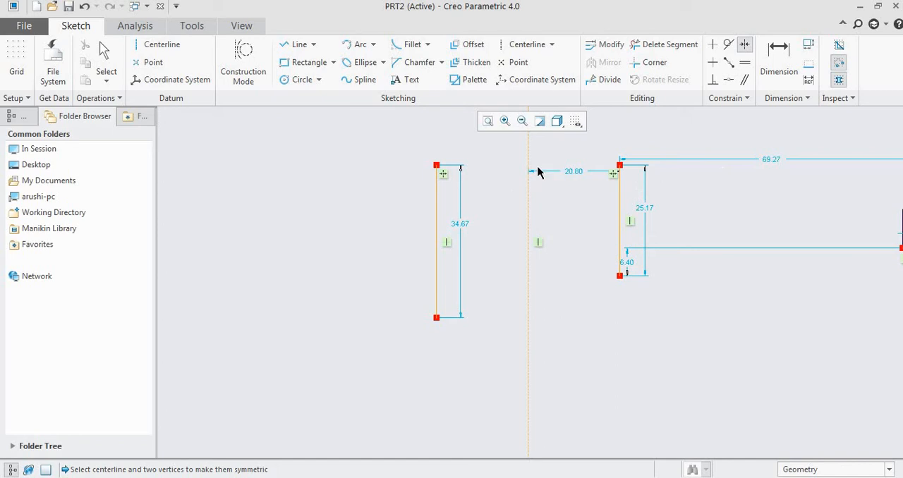
scroll(517, 215, down, 1)
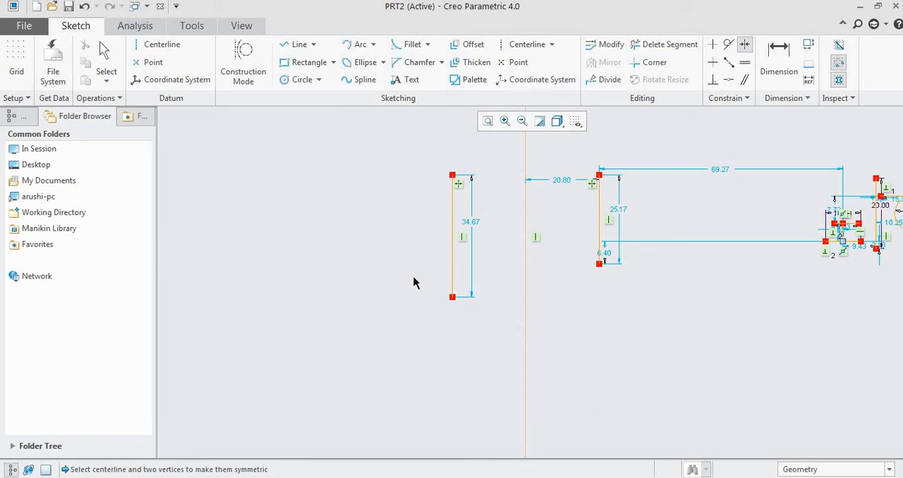
middle_click(569, 196)
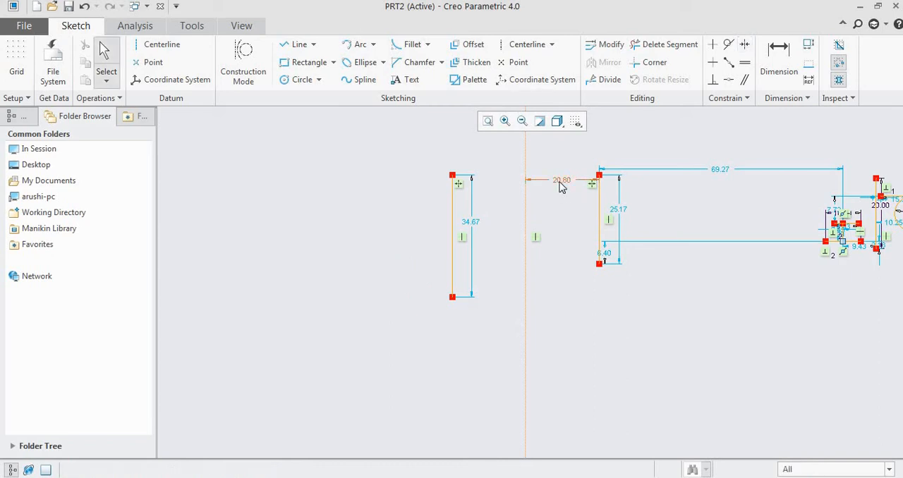
- Set the distance between the centerline and the vertical line on its right to 40
double_click(562, 185)
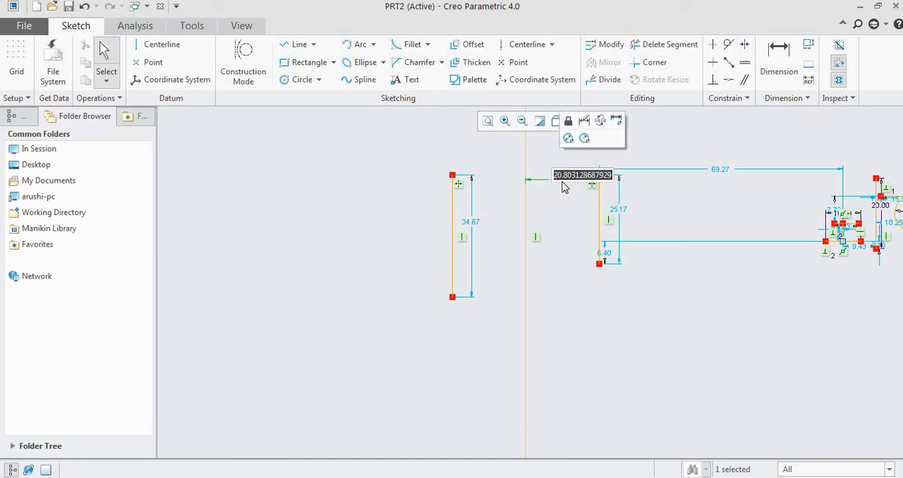
text(4)
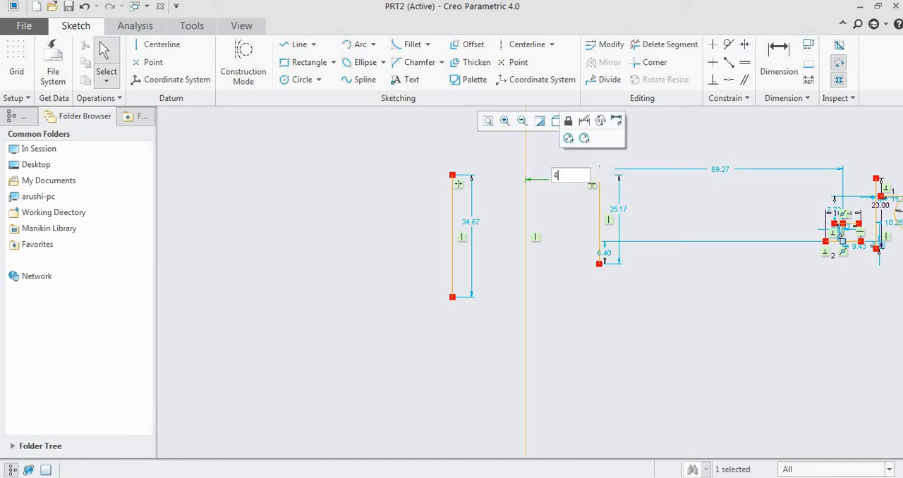
text(0)
key(Return)
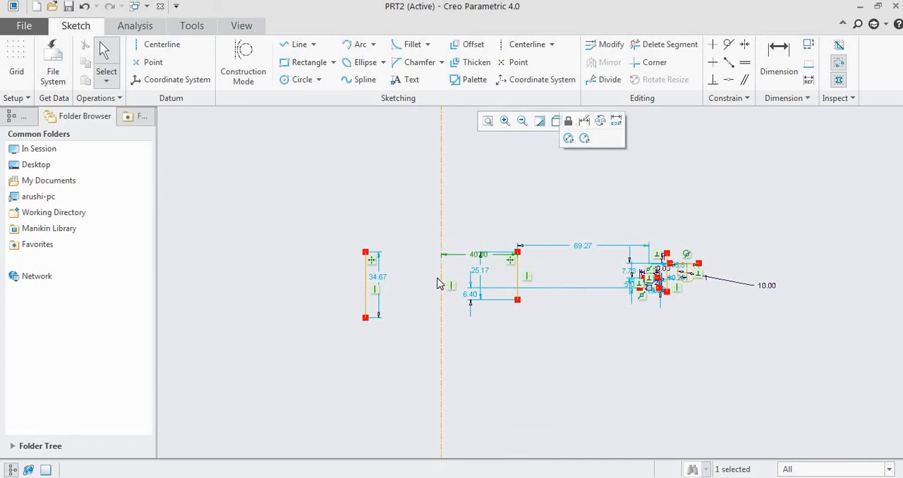
- Set the distance between the centerline and the vertical line on its right to 10
scroll(437, 281, down, 3)
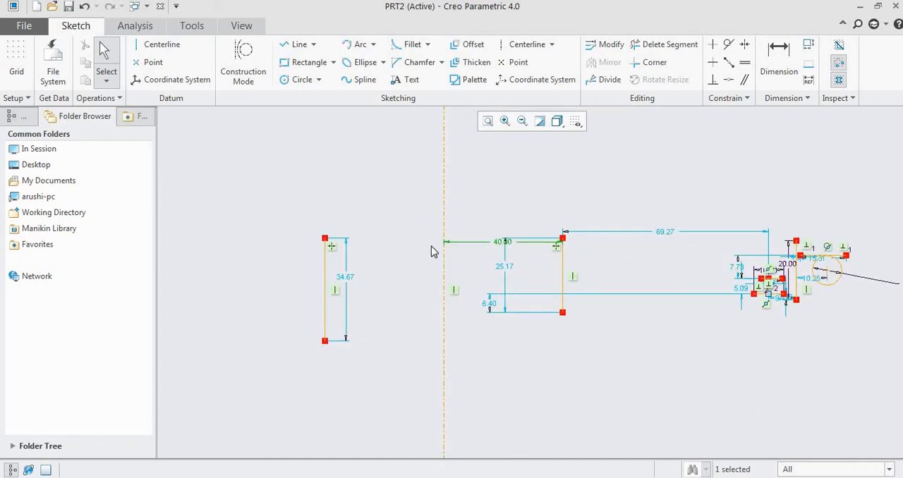
double_click(502, 242)
text(10)
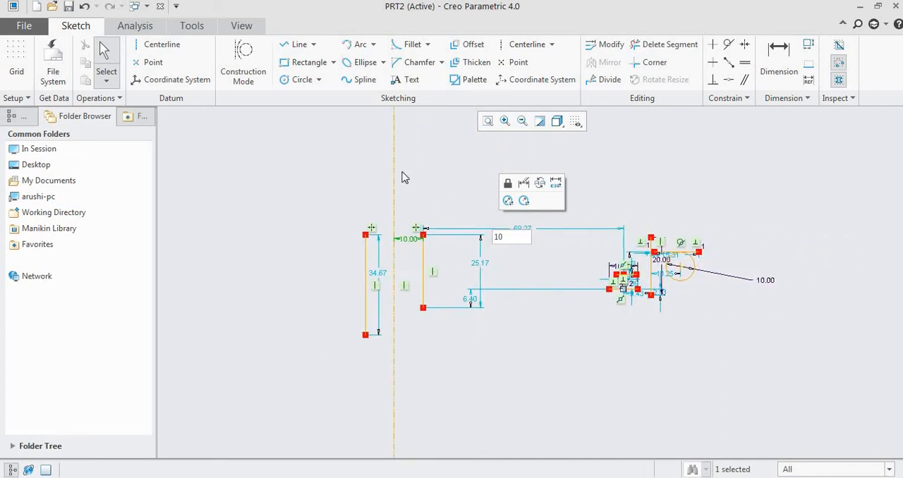
scroll(372, 256, down, 4)
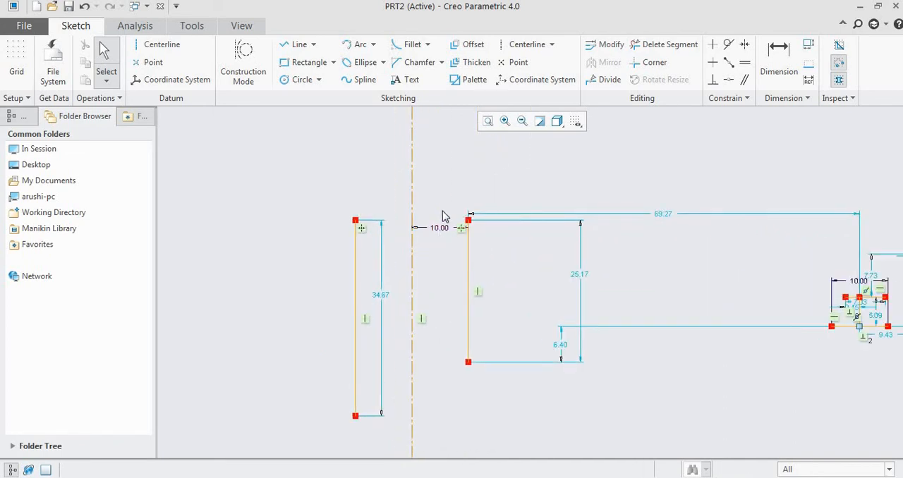
scroll(482, 198, up, 1)
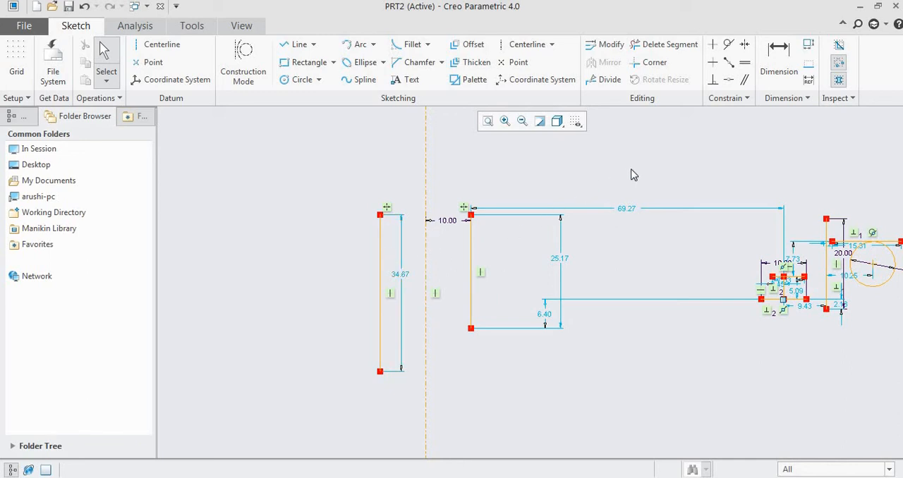
- Apply an Equal constraint to the two vertical lines on either side of the centerline
click(745, 65)
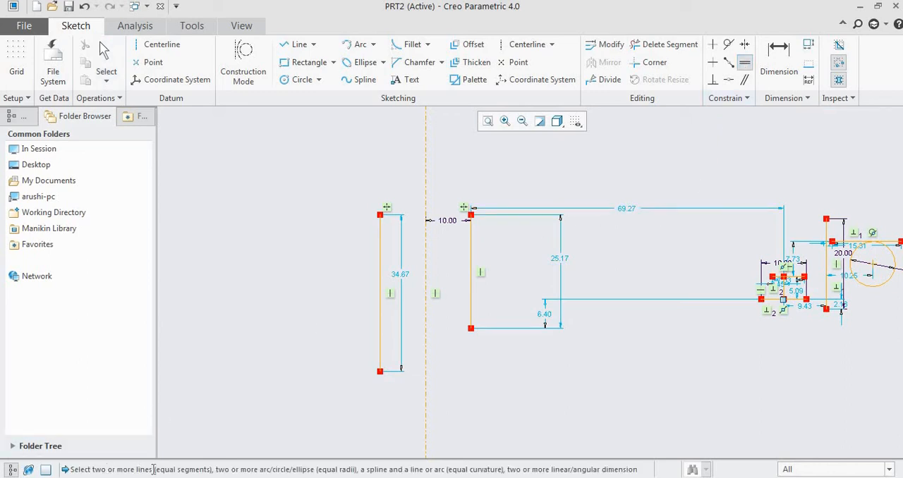
click(471, 251)
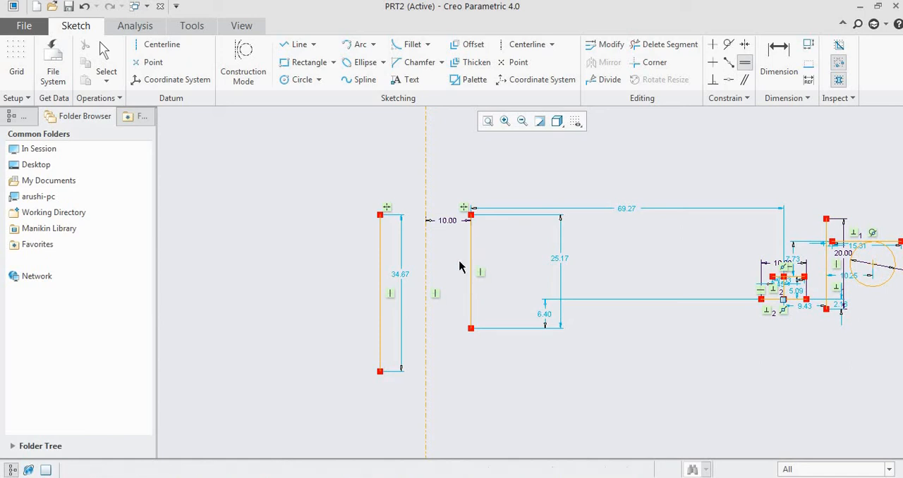
click(381, 259)
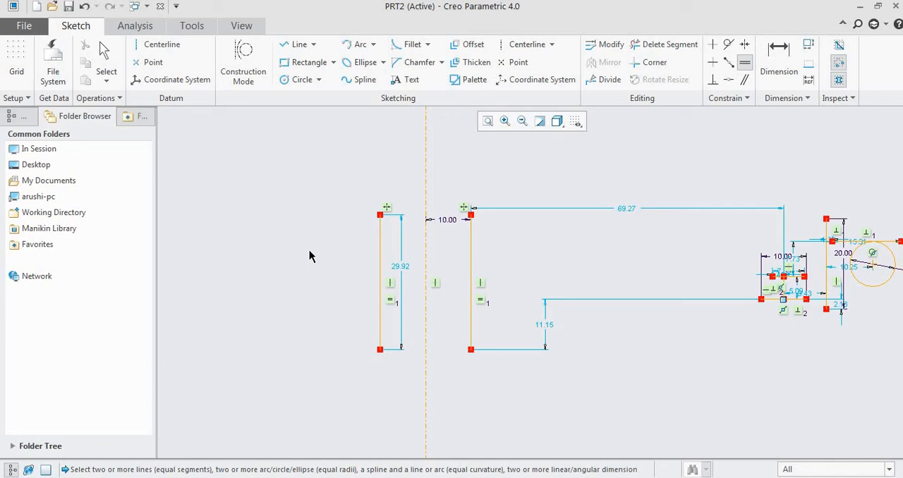
middle_click(399, 269)
middle_click(554, 197)
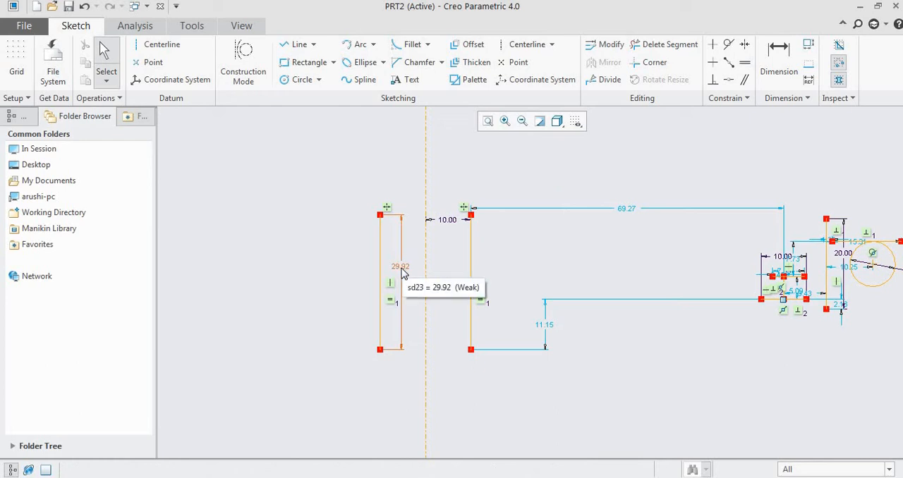
- Set the length of the vertical line left of the centerline to 50
double_click(402, 269)
text(50)
key(Return)
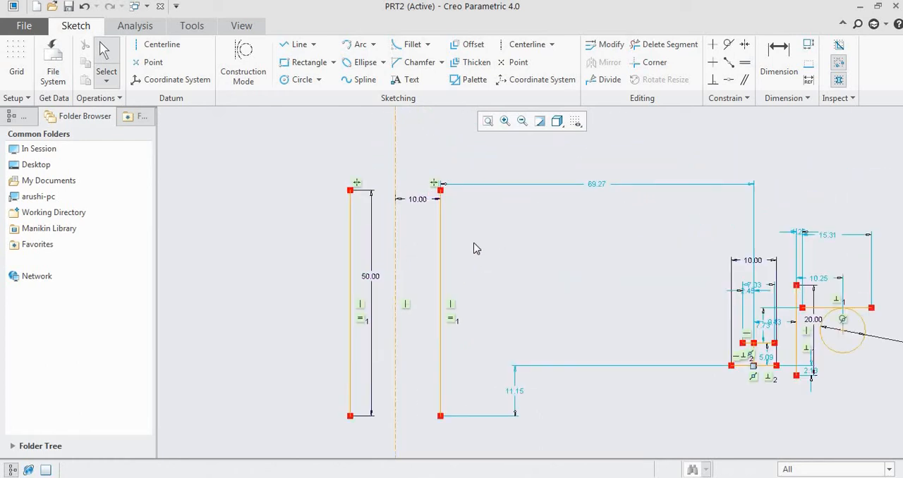
- Set the length of the vertical line left of the centerline to 15
scroll(369, 273, down, 1)
double_click(380, 282)
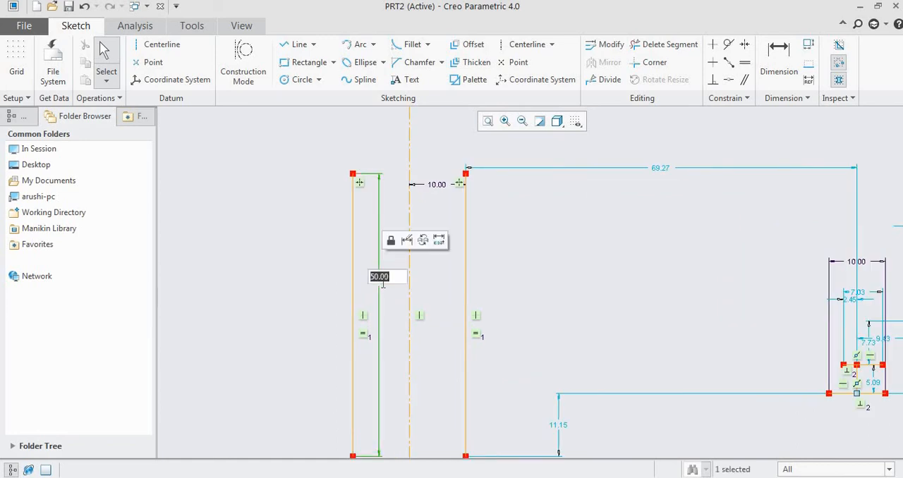
text(15)
key(Return)
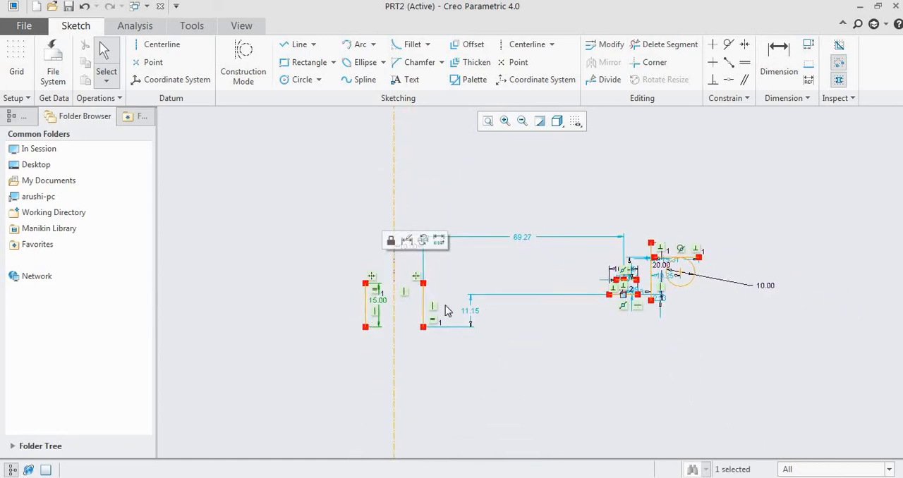
scroll(369, 323, down, 3)
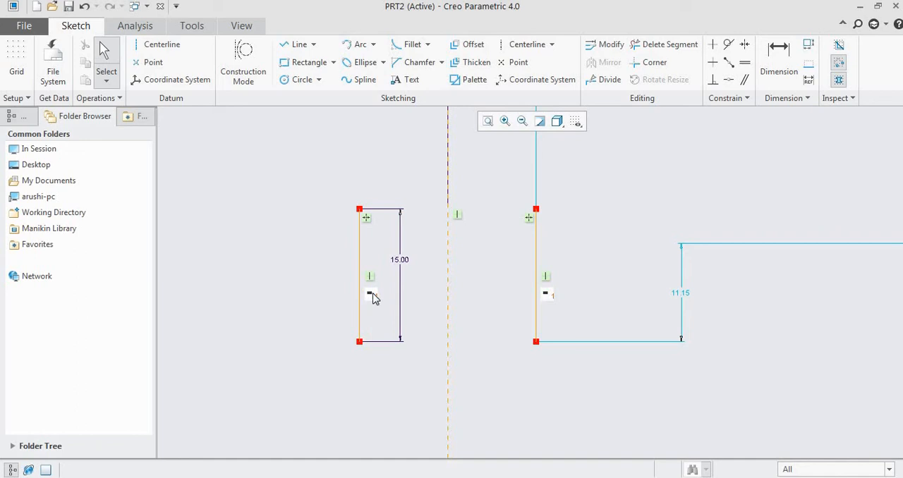
click(548, 294)
- Sketch a vertical line below and about 35 to the left of the symmetric pair, snapped to equal length with the pair's left line
scroll(434, 256, down, 5)
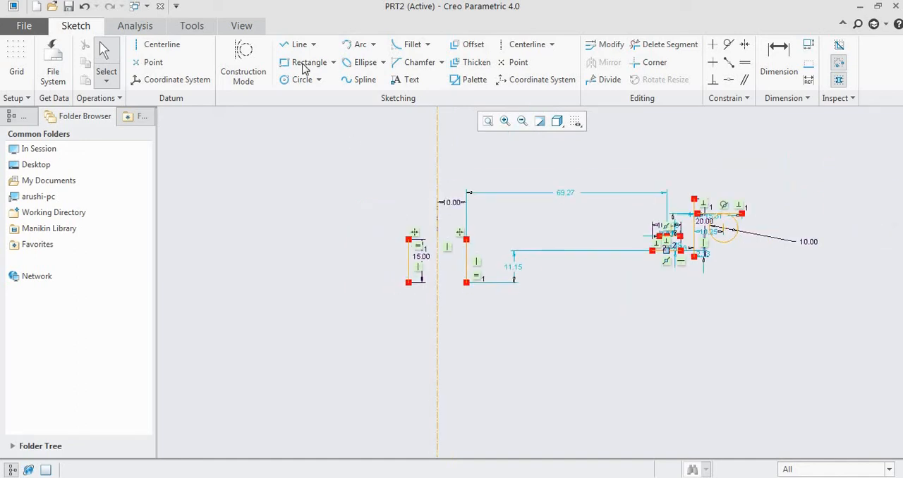
click(288, 47)
click(306, 317)
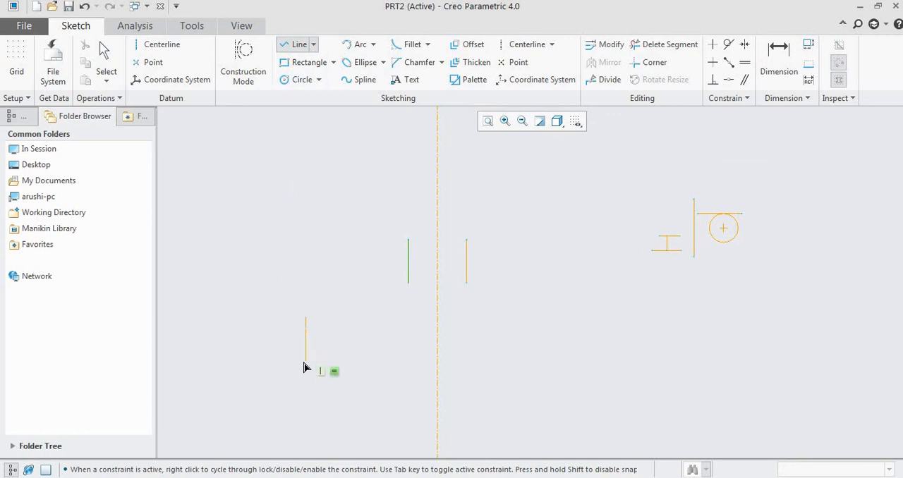
scroll(303, 364, down, 2)
scroll(311, 323, up, 2)
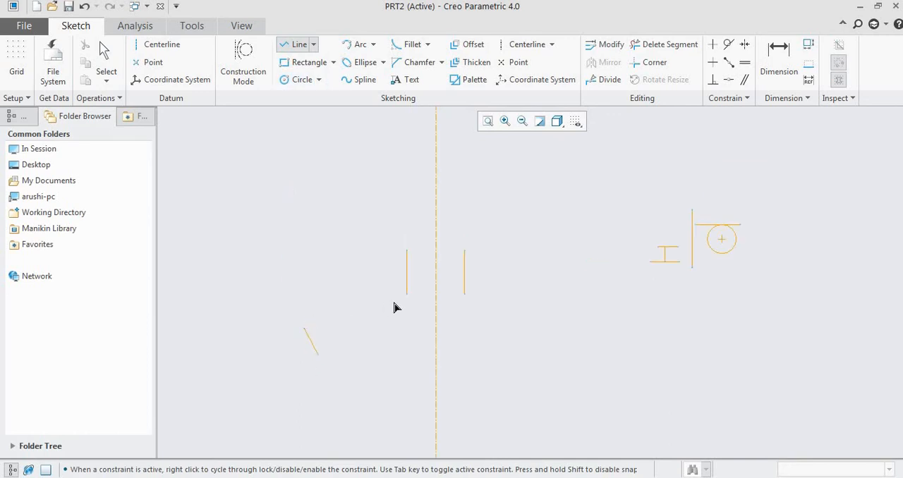
scroll(316, 383, up, 2)
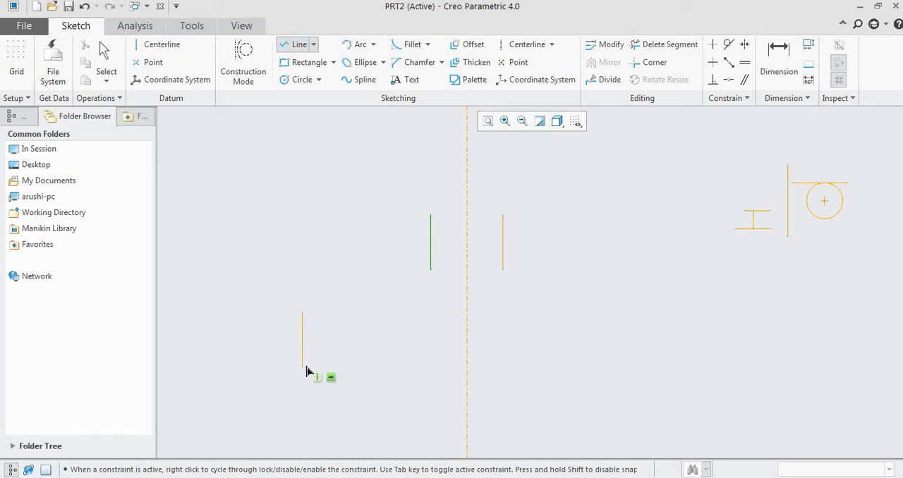
click(303, 367)
middle_click(338, 346)
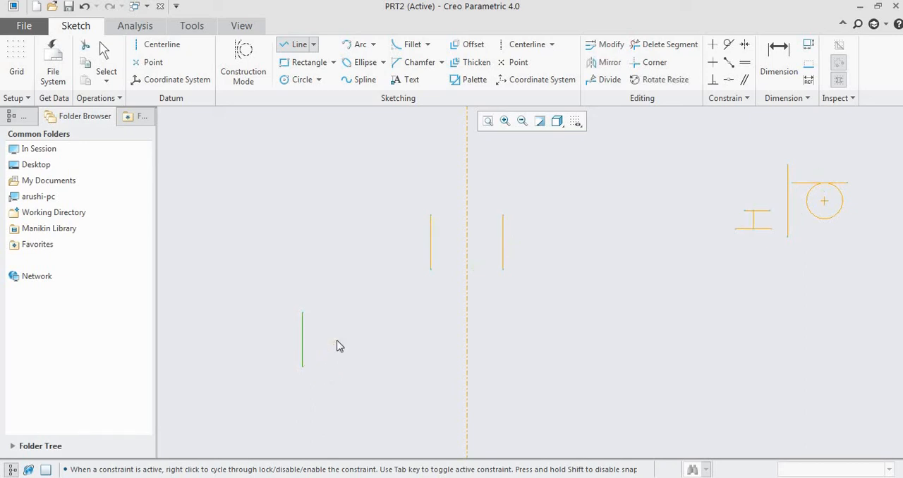
click(343, 361)
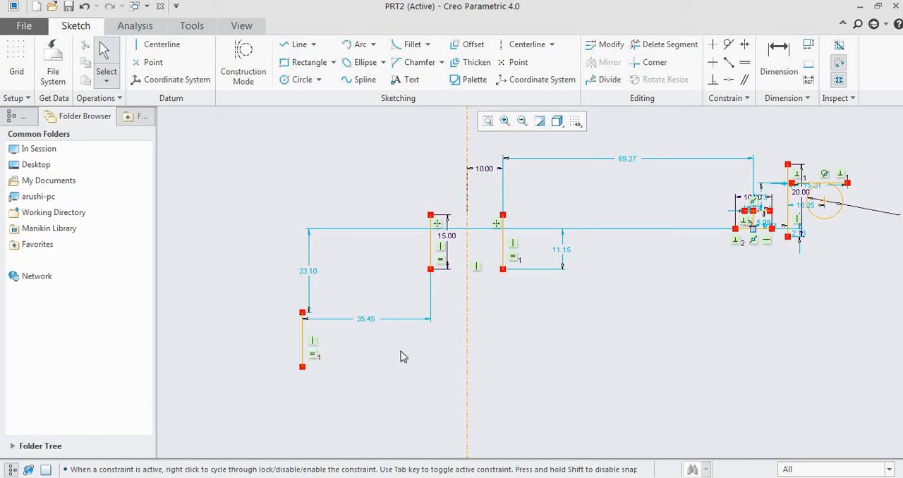
- Sketch a circle above and to the right of the existing circle, about 35 from the 20 mm vertical line, snapped to equal radius
shift+middle_drag(542, 116, 396, 157)
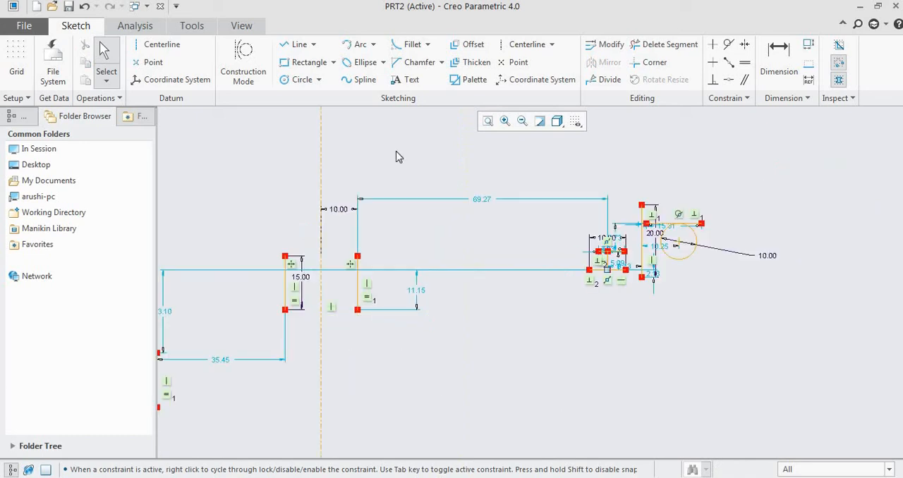
click(288, 82)
scroll(724, 221, up, 3)
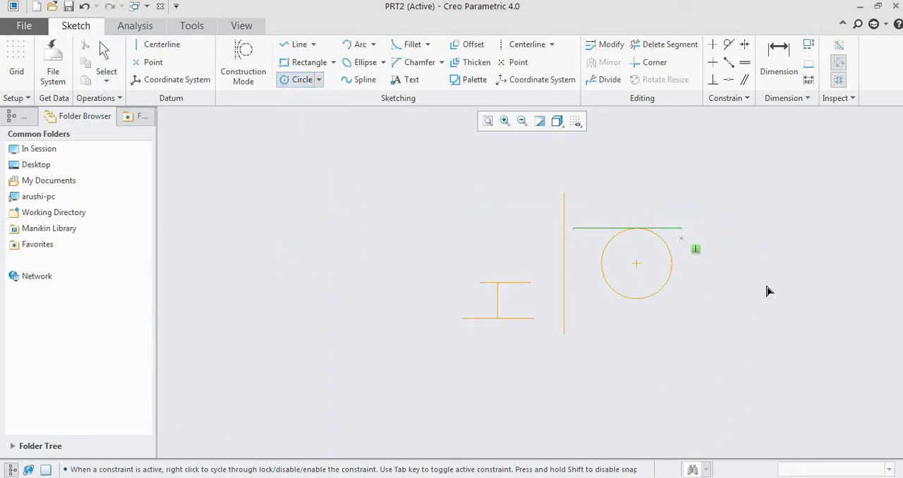
scroll(632, 263, up, 2)
scroll(585, 216, down, 2)
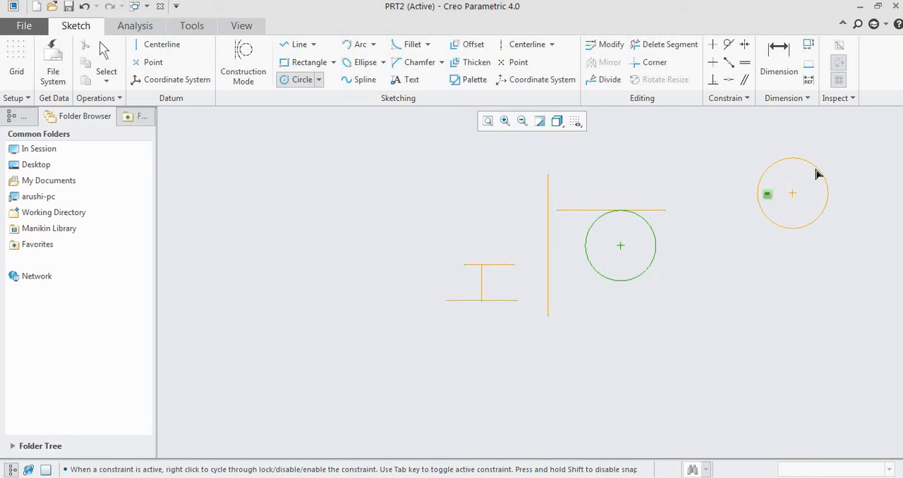
click(817, 173)
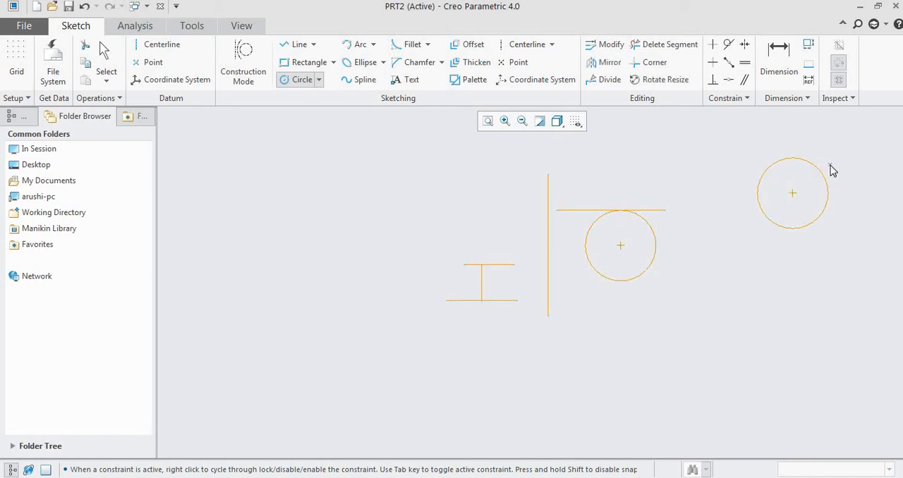
middle_click(831, 168)
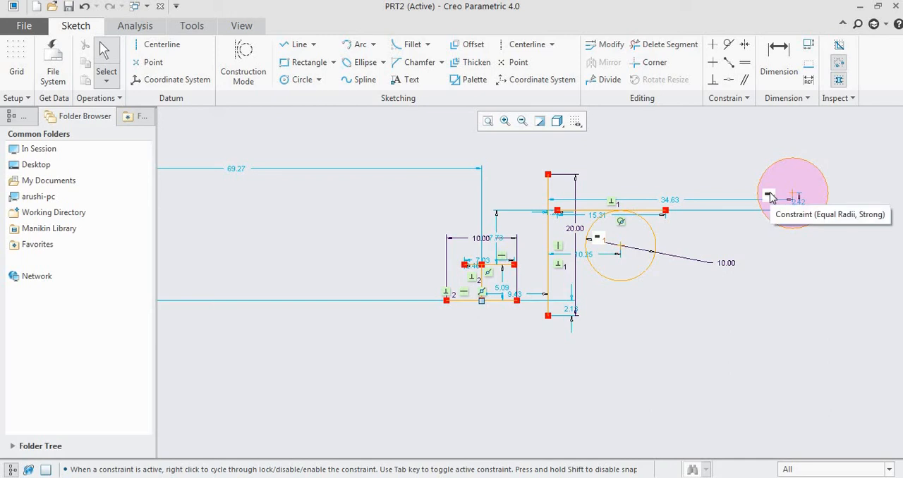
scroll(782, 202, up, 1)
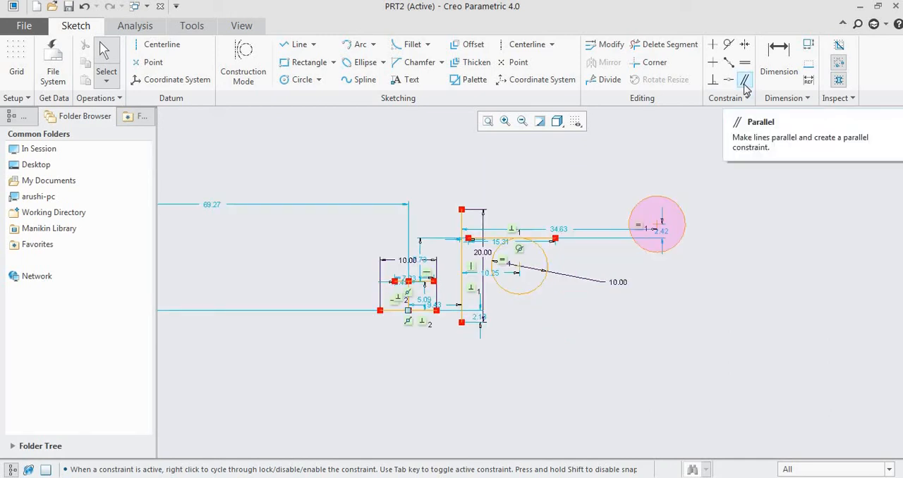
scroll(814, 250, up, 5)
scroll(451, 317, down, 5)
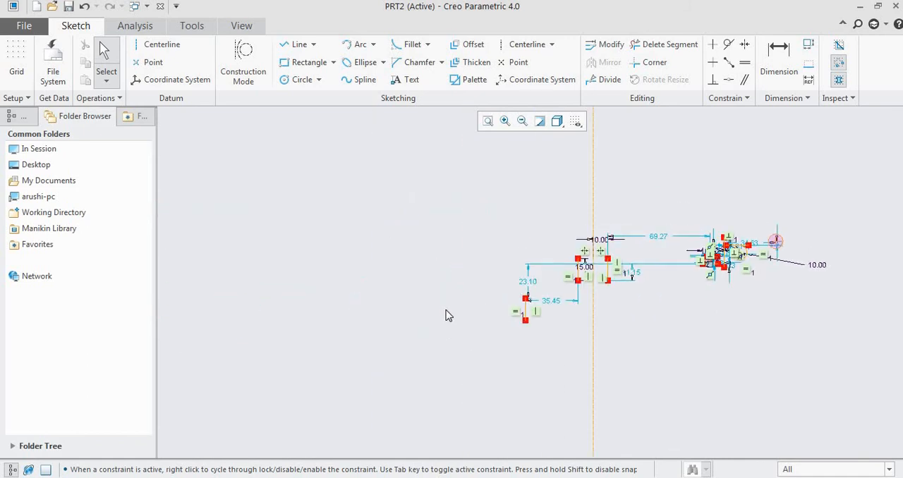
- Sketch a horizontal line about 24 long, ending about 32 to the left of the isolated vertical line at the sketch's left end
scroll(466, 312, down, 4)
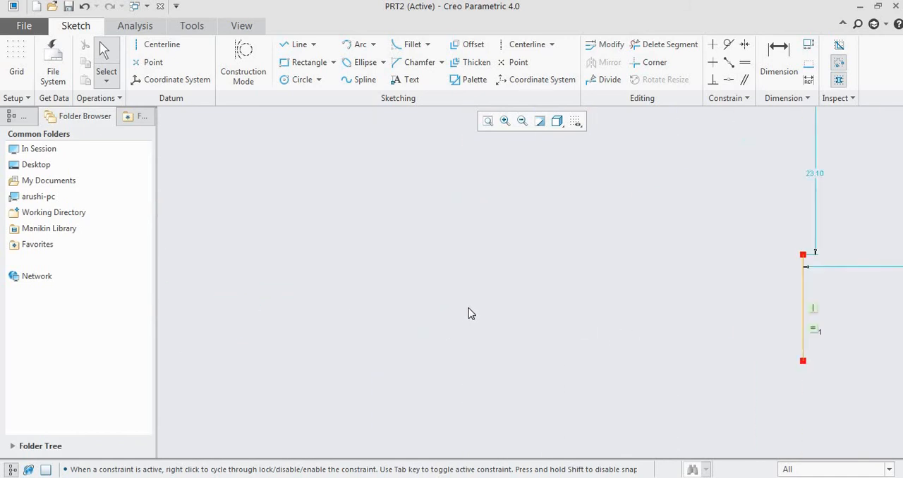
click(299, 43)
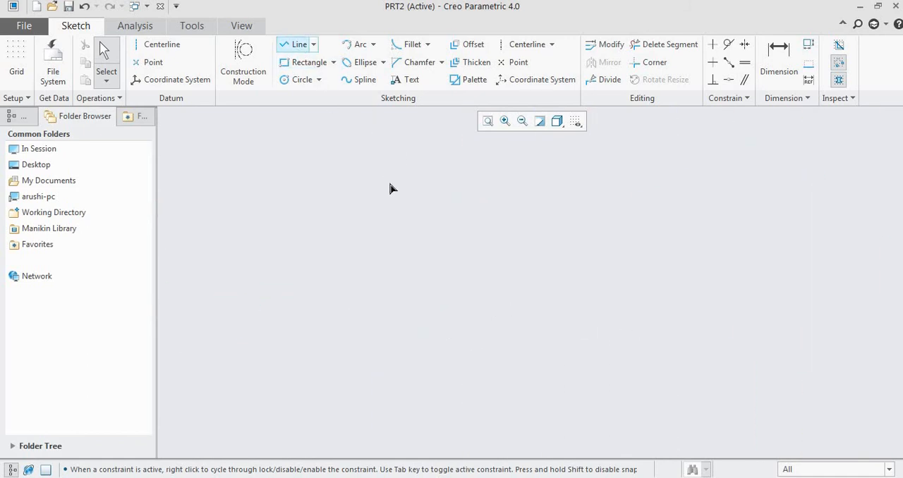
click(388, 183)
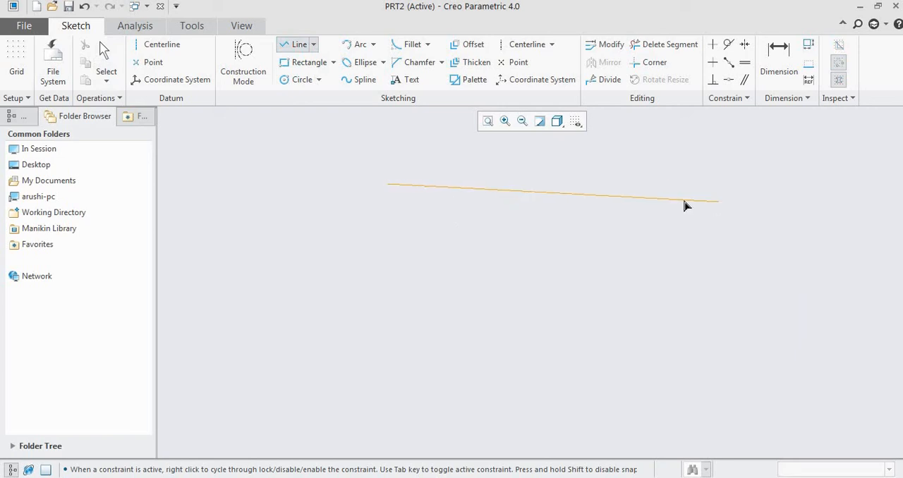
click(633, 183)
middle_click(653, 232)
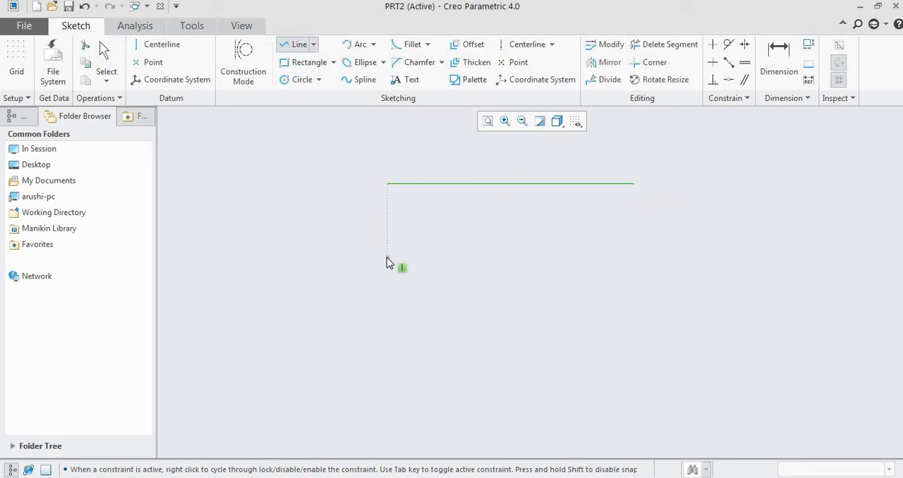
- Sketch a line sloping down at about 29°, starting about 6.6 directly below the horizontal line's left end
click(582, 364)
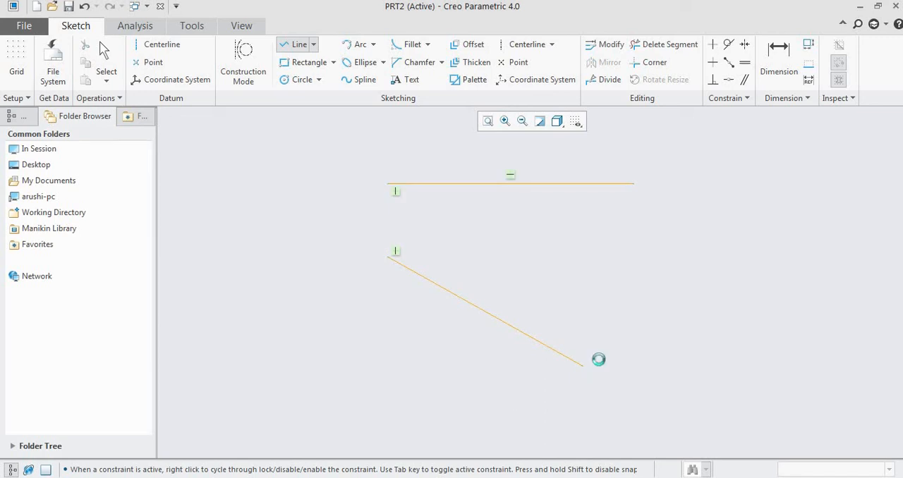
middle_click(600, 359)
click(714, 238)
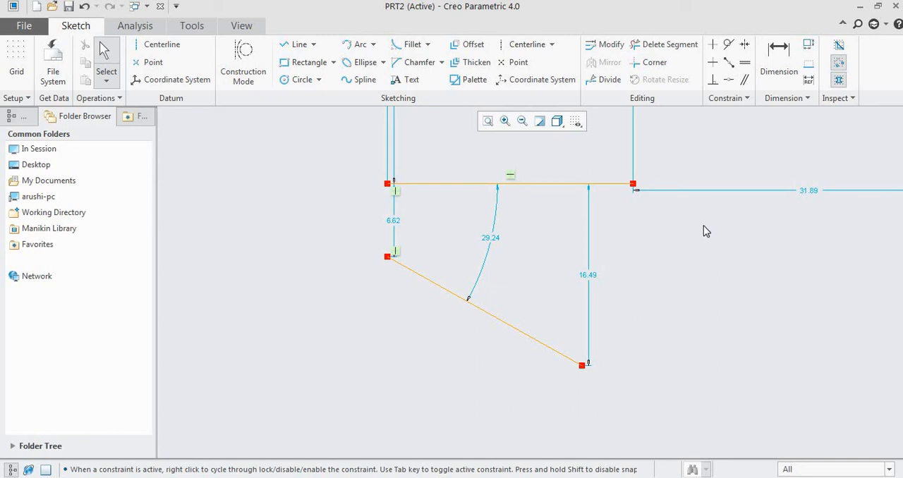
- Apply a Parallel constraint between the horizontal line and the sloping line below it
click(746, 81)
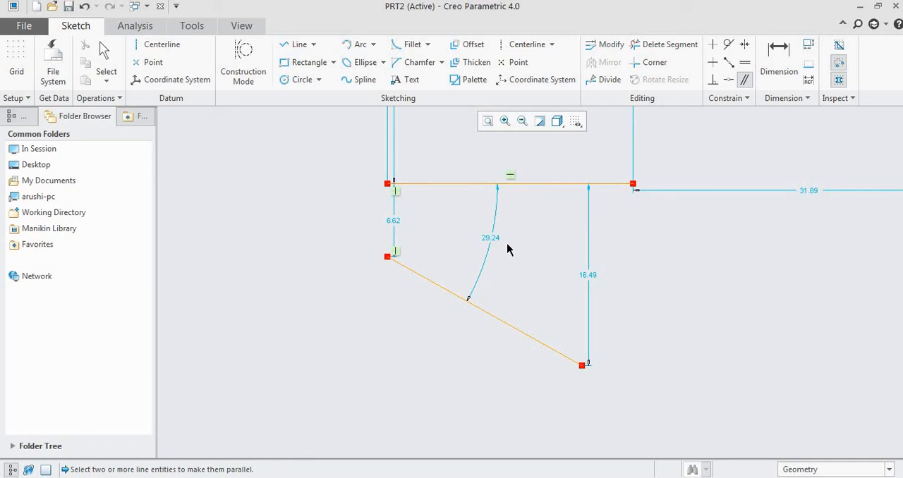
click(525, 185)
click(499, 320)
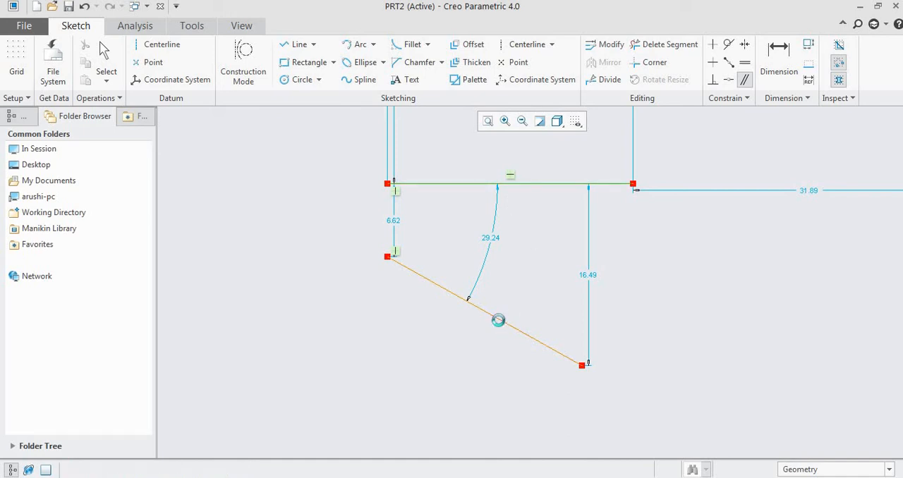
scroll(400, 243, up, 1)
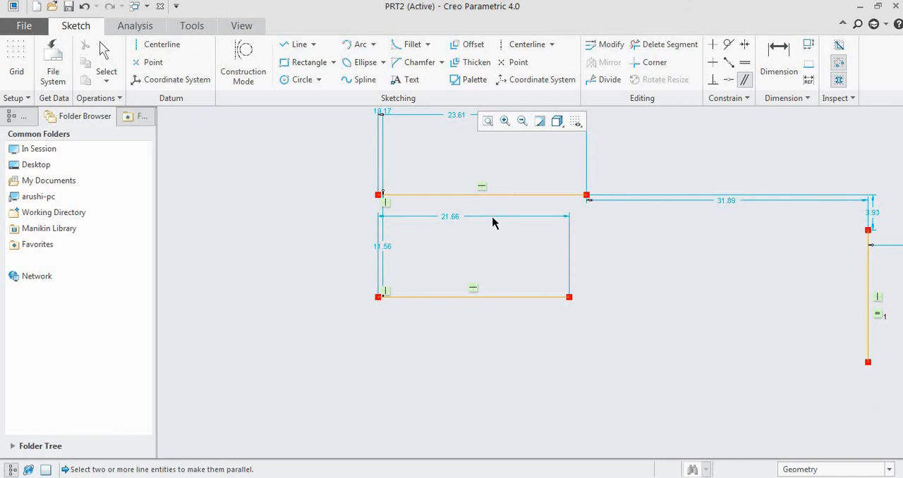
middle_click(405, 275)
- Examine the lines and circles across the whole sketch and the constraints applied to them
scroll(428, 259, up, 1)
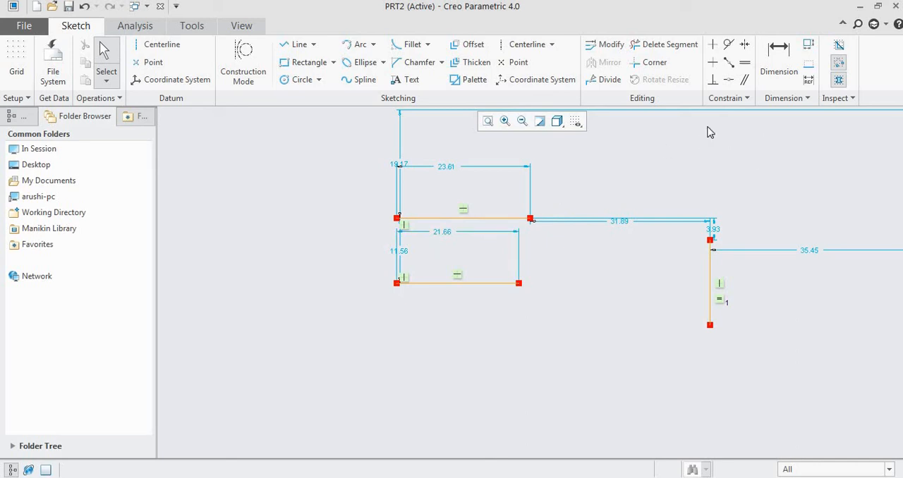
scroll(388, 244, up, 1)
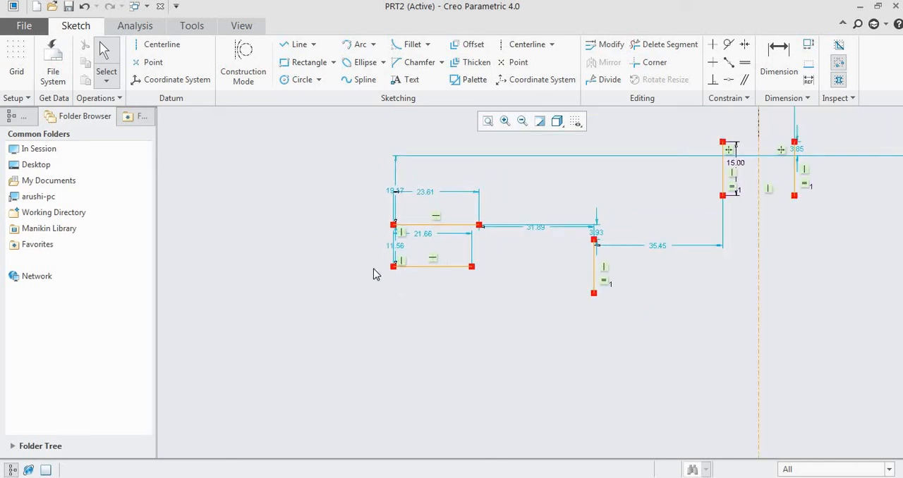
scroll(375, 273, up, 1)
scroll(382, 272, up, 1)
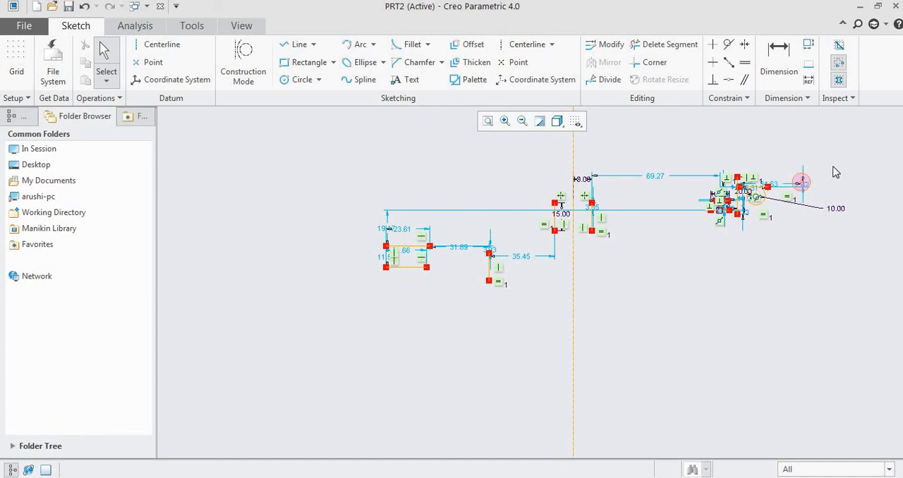
scroll(835, 173, down, 1)
scroll(833, 170, down, 1)
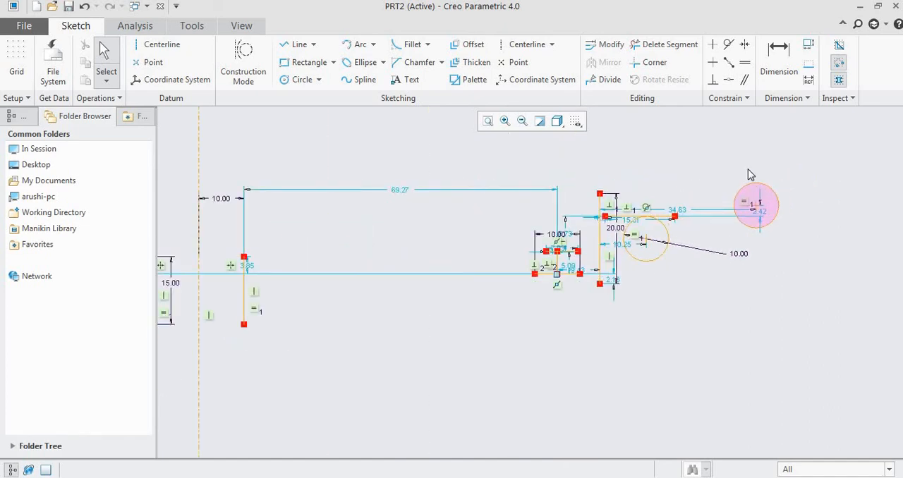
scroll(750, 175, down, 1)
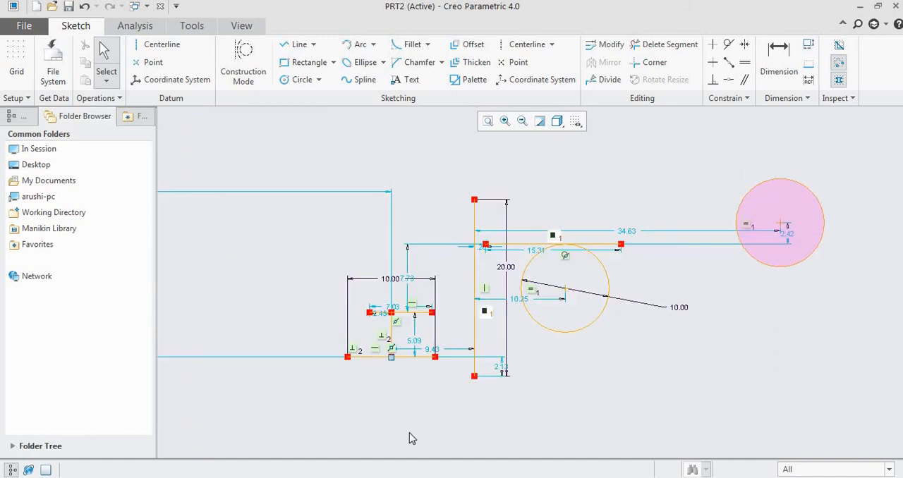
- Check the dimensioned plate drawing in Windows Photo Viewer and return to the Creo sketch
click(363, 426)
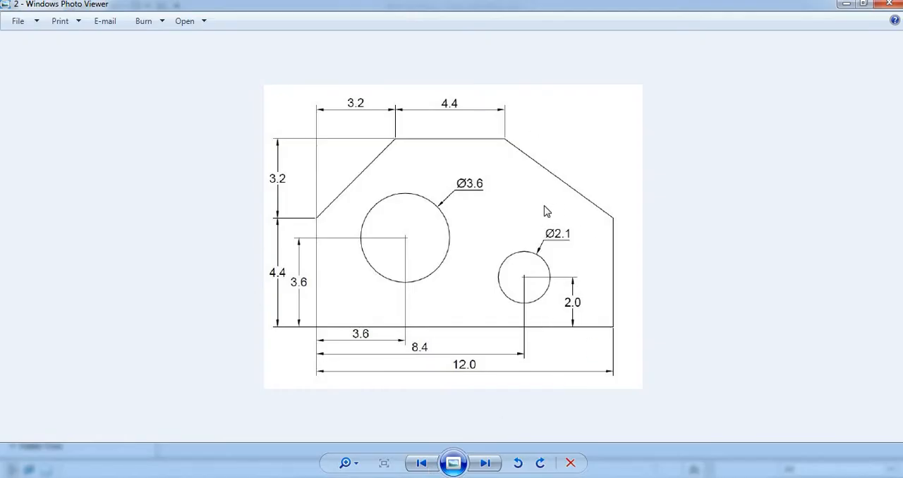
click(293, 477)
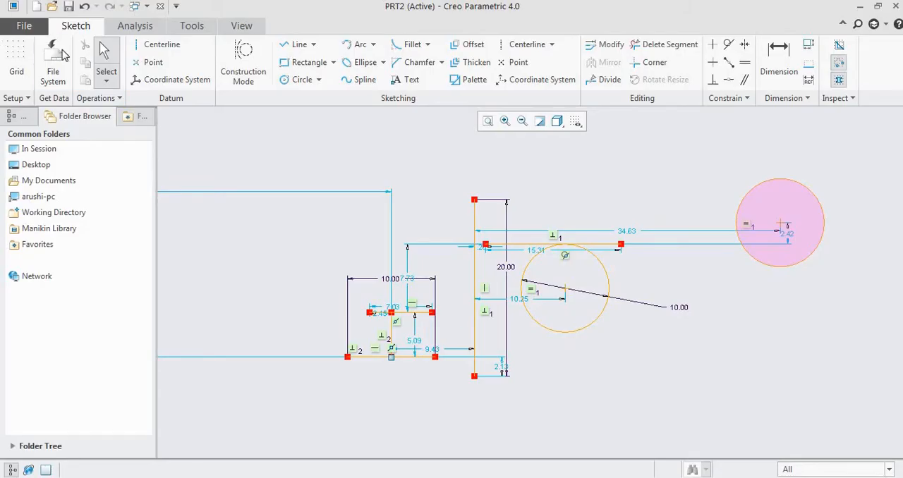
- Create a new file of type Sketch with the default name s2d0002 and maximize its window
click(23, 26)
click(56, 54)
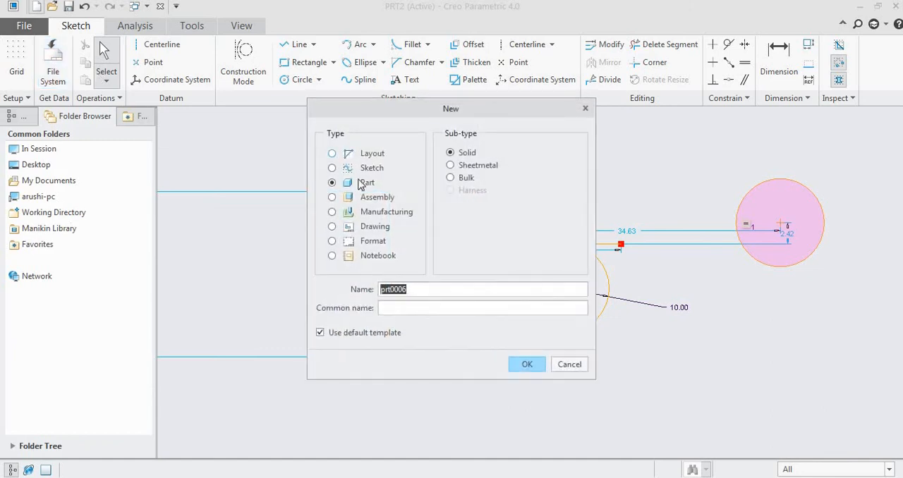
click(371, 168)
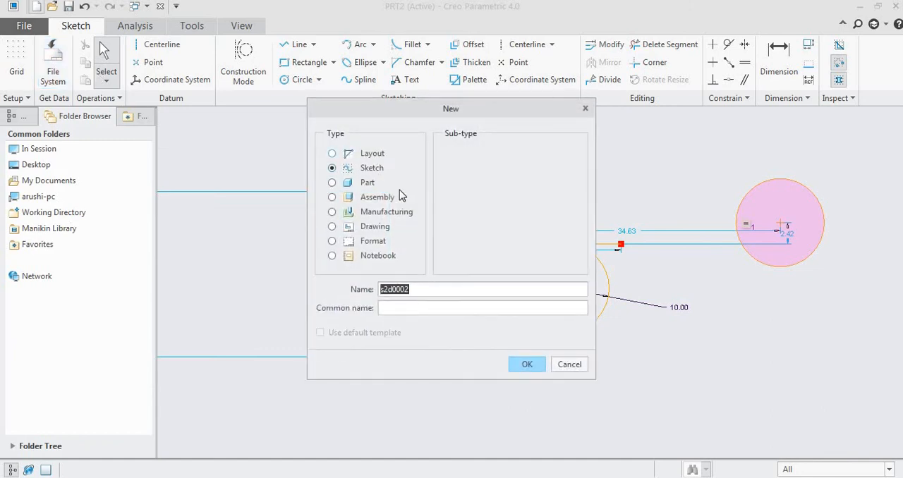
click(527, 364)
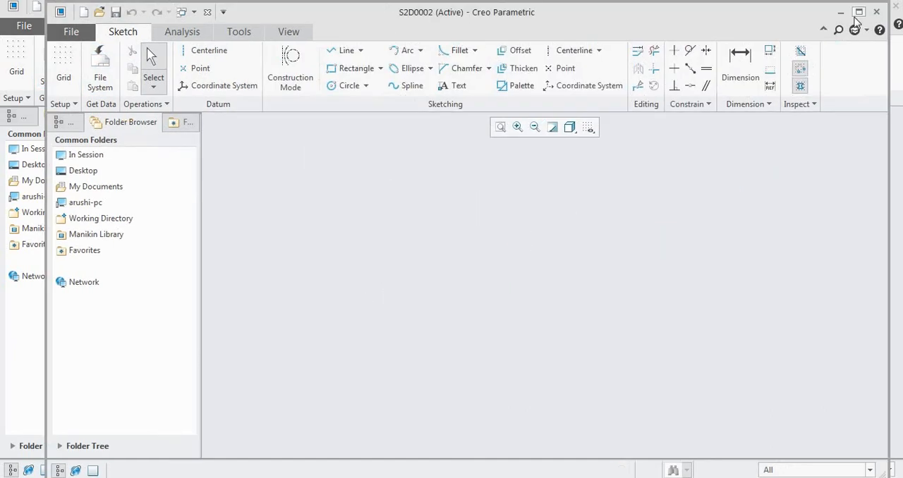
click(856, 13)
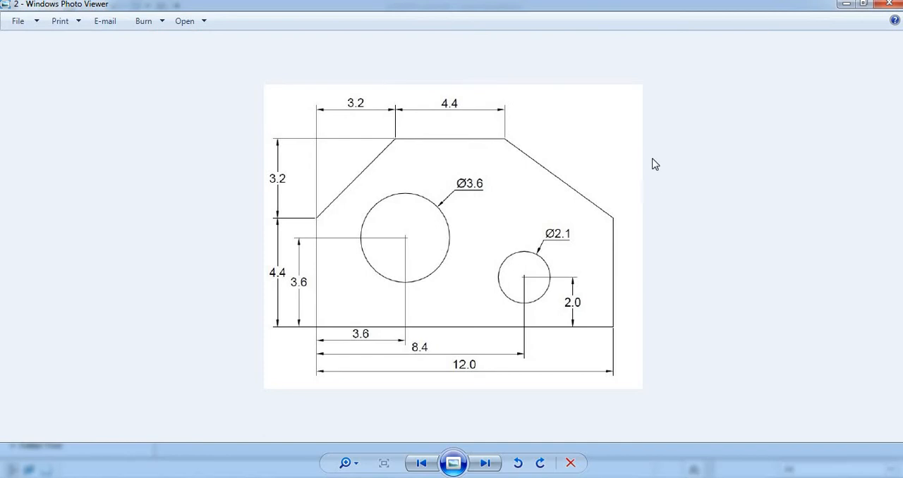
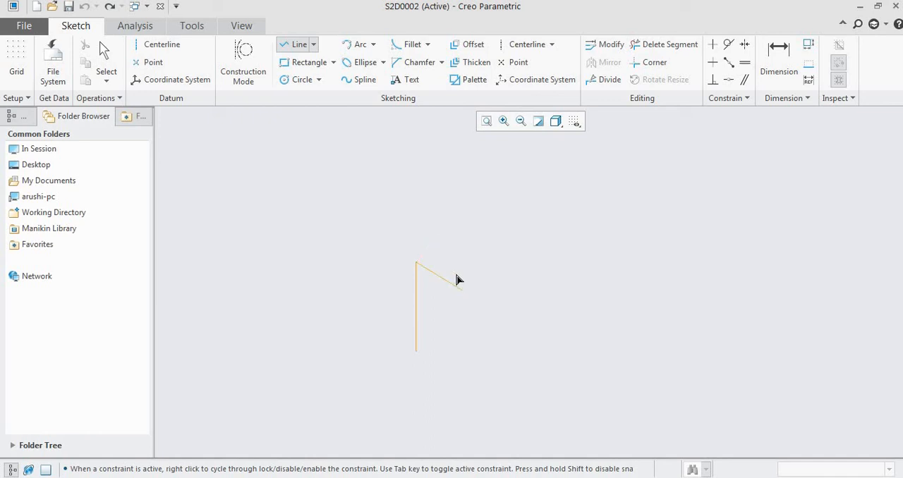
- Finish the closed six-sided plate outline with a horizontal upper edge about 4.13 long, a slope, a vertical edge and a horizontal base
click(562, 234)
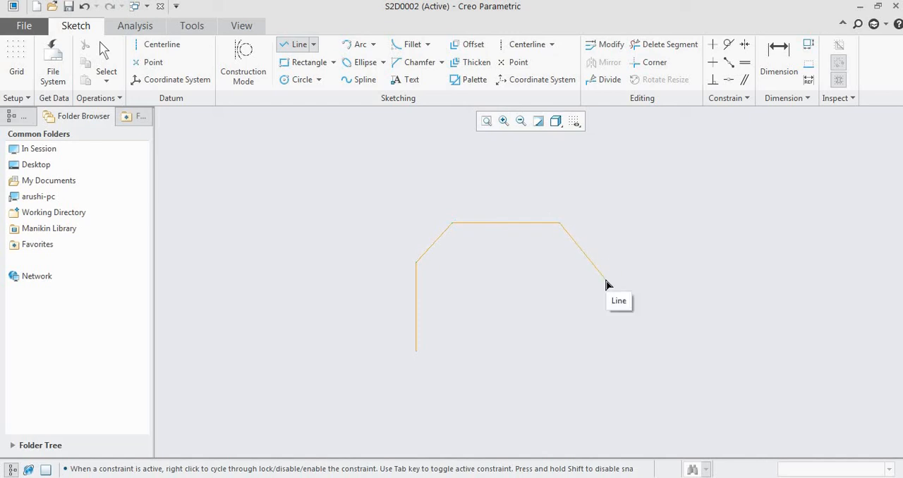
click(604, 278)
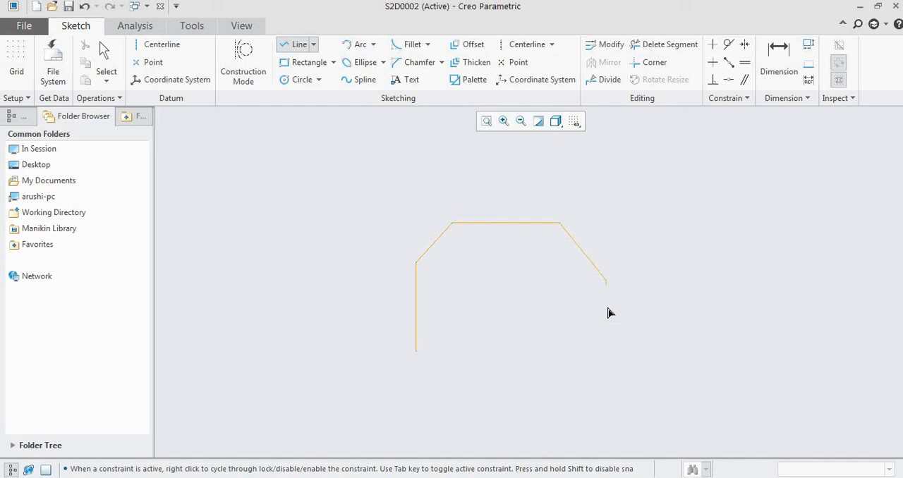
click(610, 356)
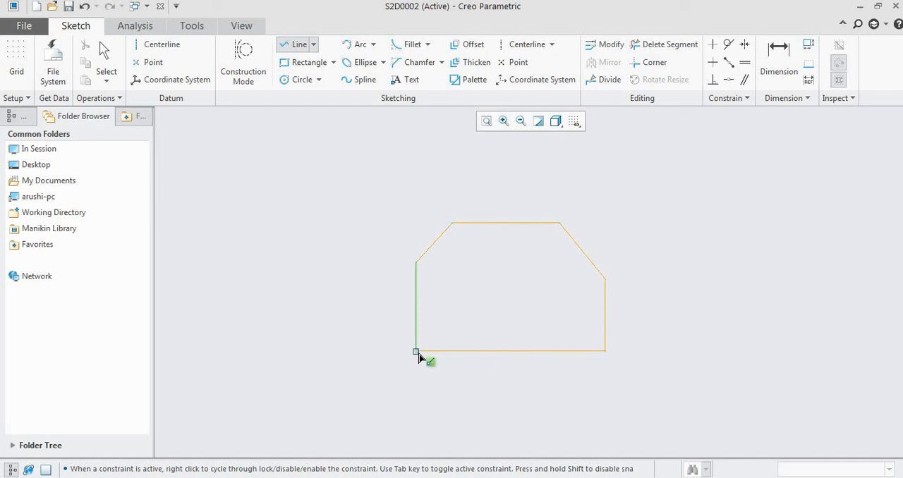
click(420, 357)
middle_click(768, 257)
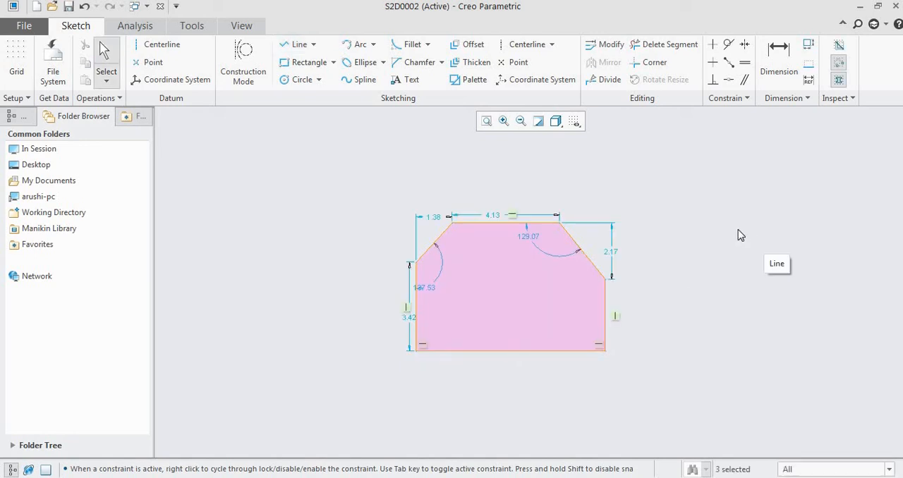
- Consult the reference drawing and set the length of the outline's left vertical edge to 4.4
scroll(557, 223, up, 2)
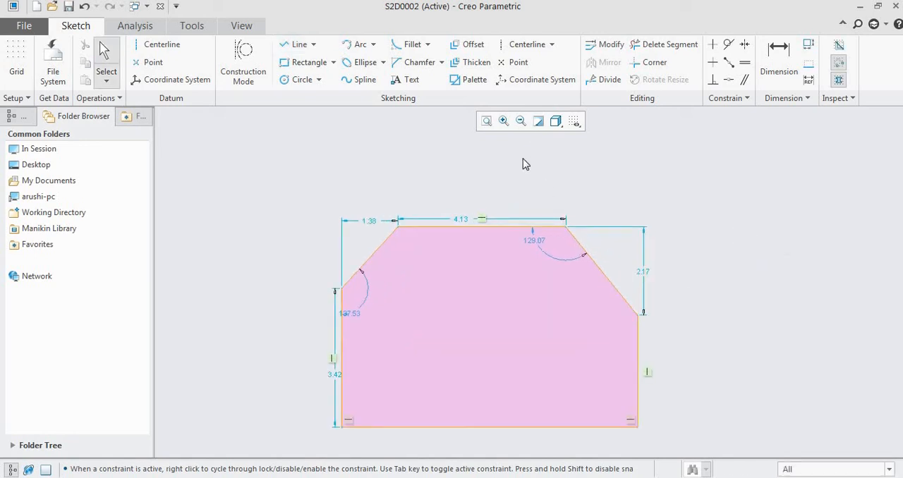
scroll(525, 163, down, 1)
click(374, 332)
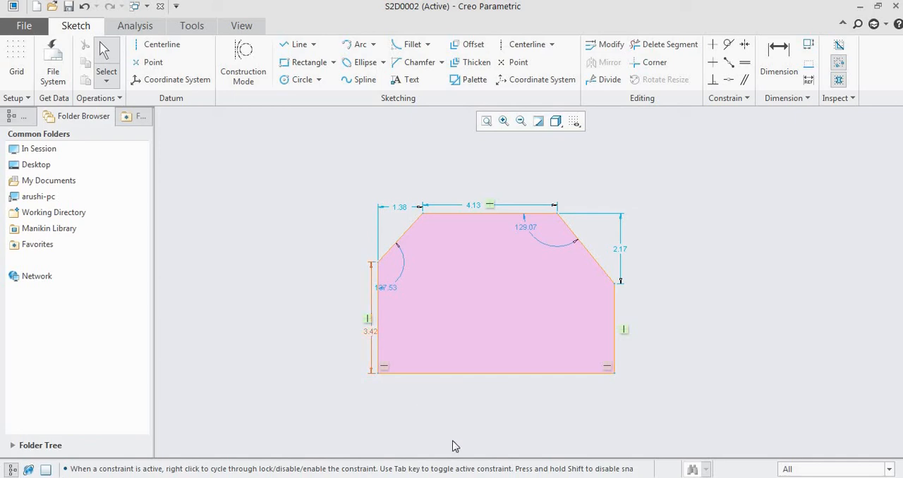
key(alt+Tab)
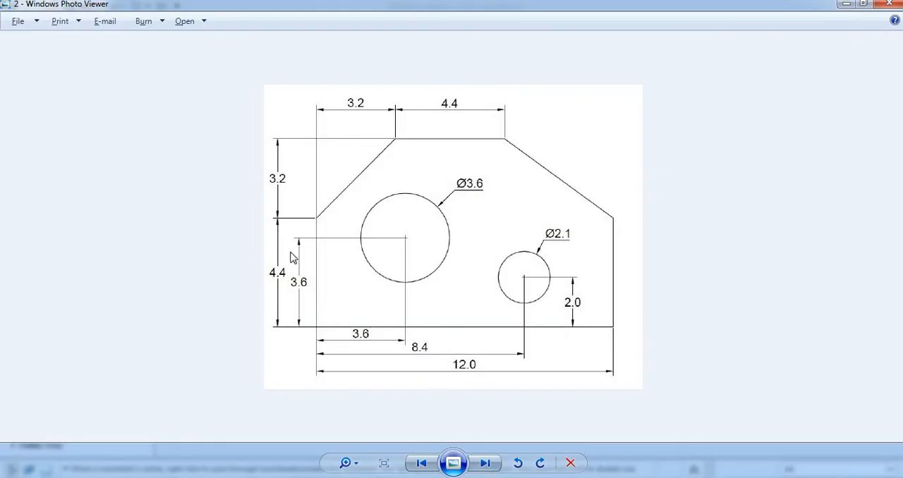
key(alt+Tab)
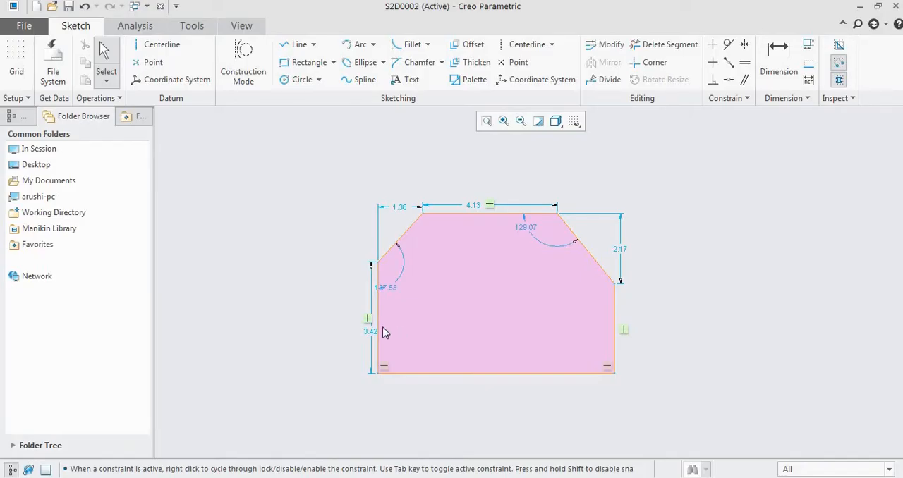
double_click(374, 333)
text(4.4)
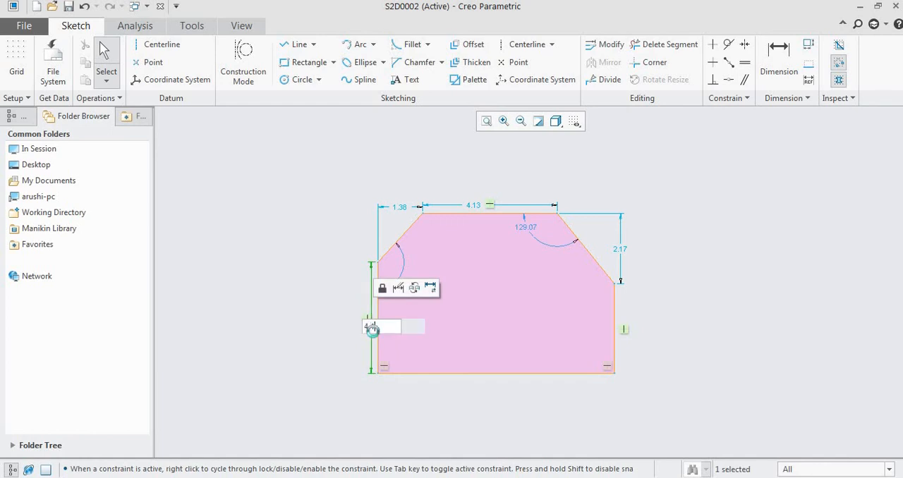
key(Return)
click(273, 296)
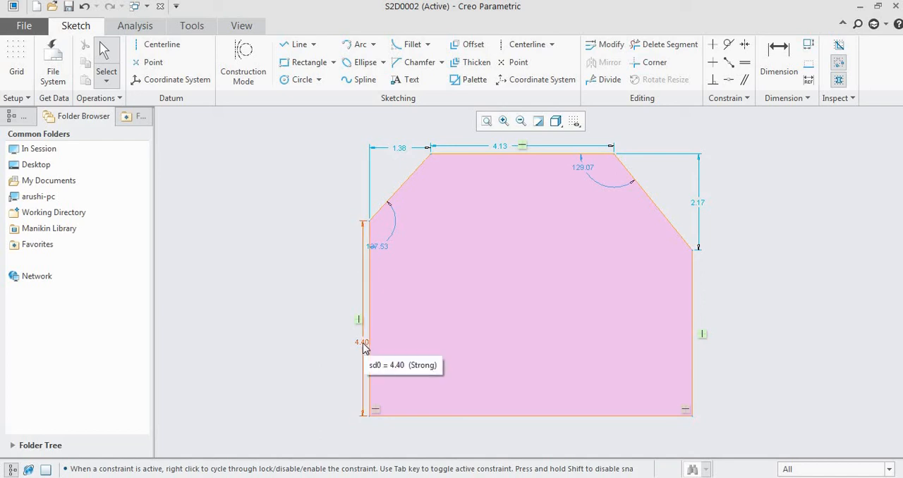
- Consult the reference drawing and set the horizontal extent of the left sloping edge to 3.2
scroll(339, 341, down, 2)
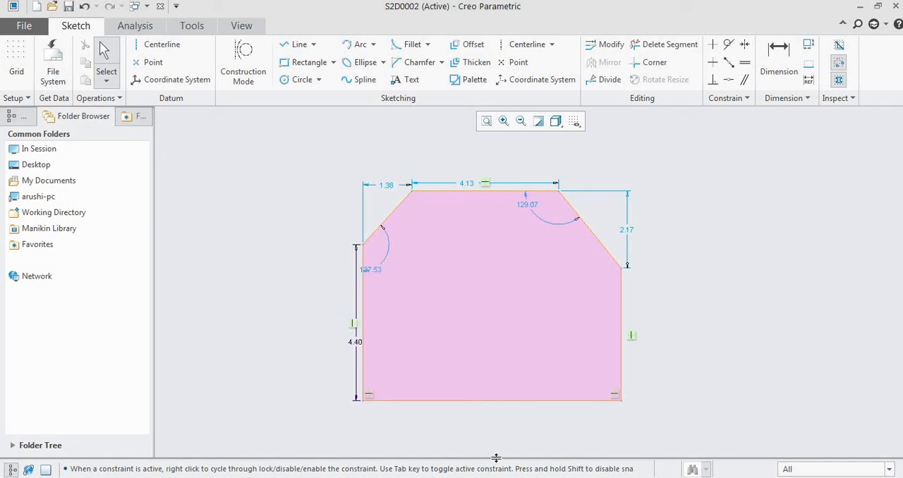
key(alt+Tab)
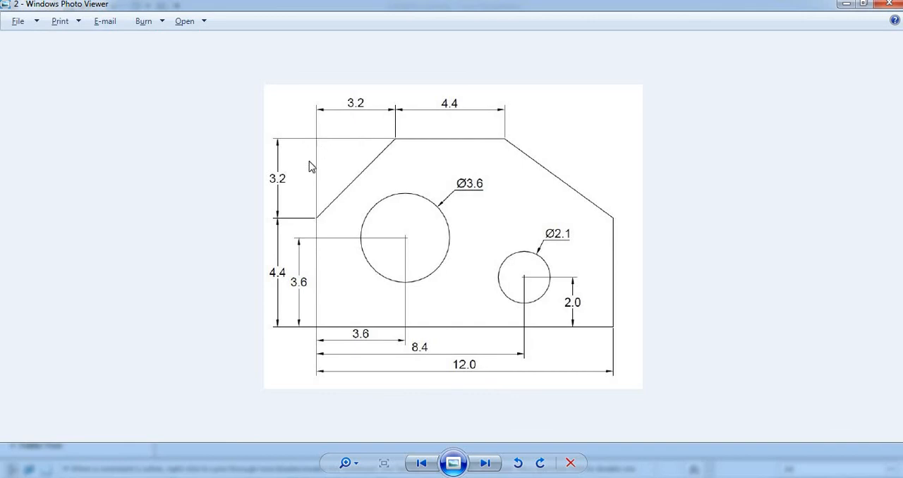
key(alt+Tab)
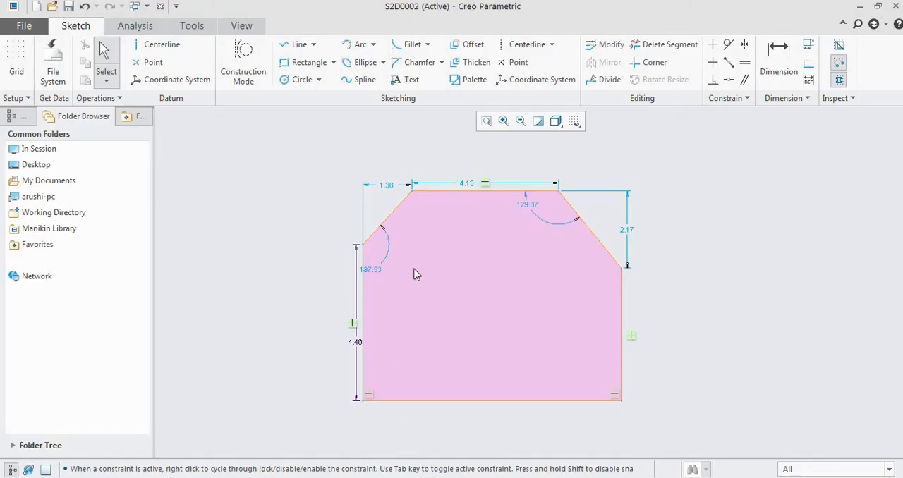
double_click(389, 188)
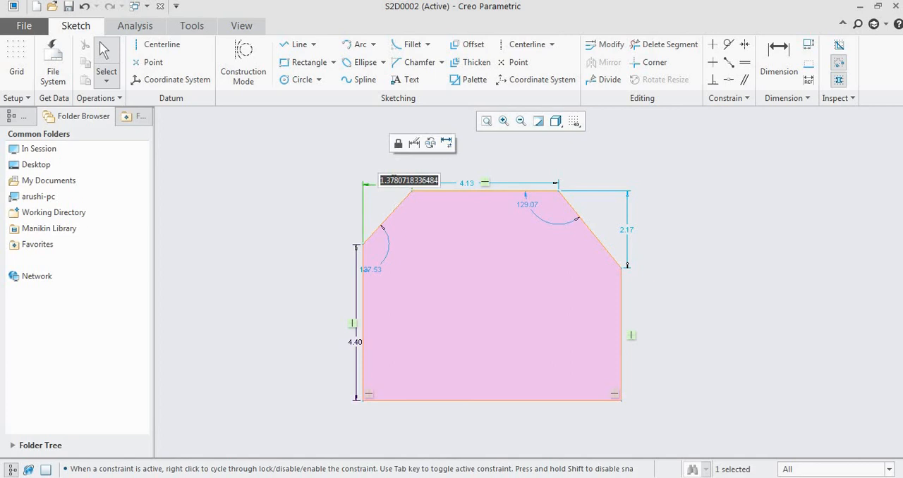
text(3.2)
key(Return)
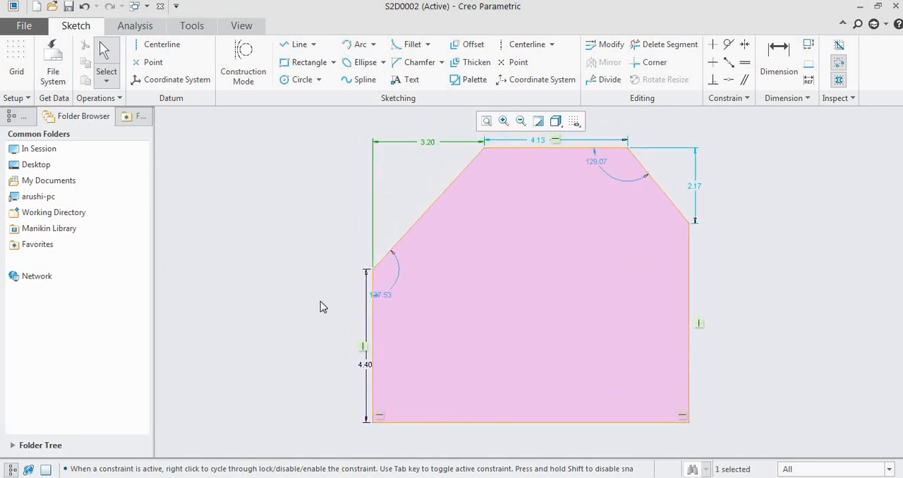
click(320, 302)
- Add a vertical dimension of 3.2 between the upper horizontal edge and the lower end of the left sloping edge
scroll(320, 302, down, 2)
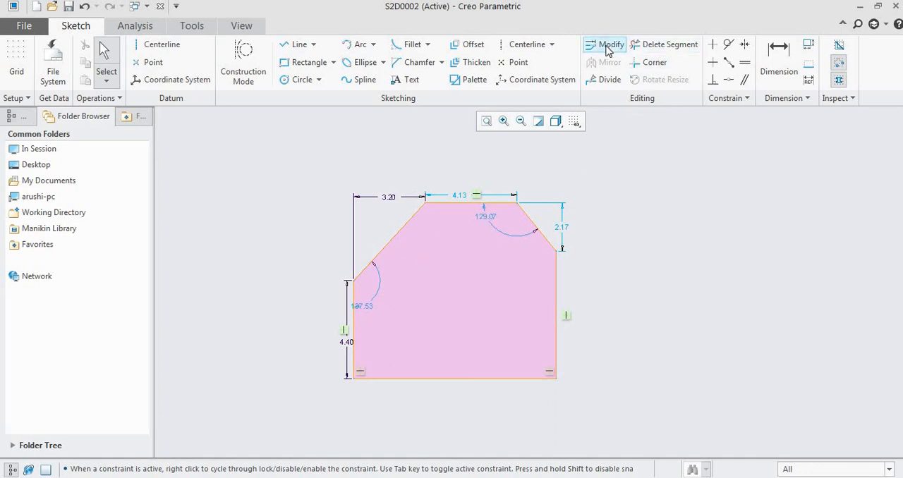
click(779, 59)
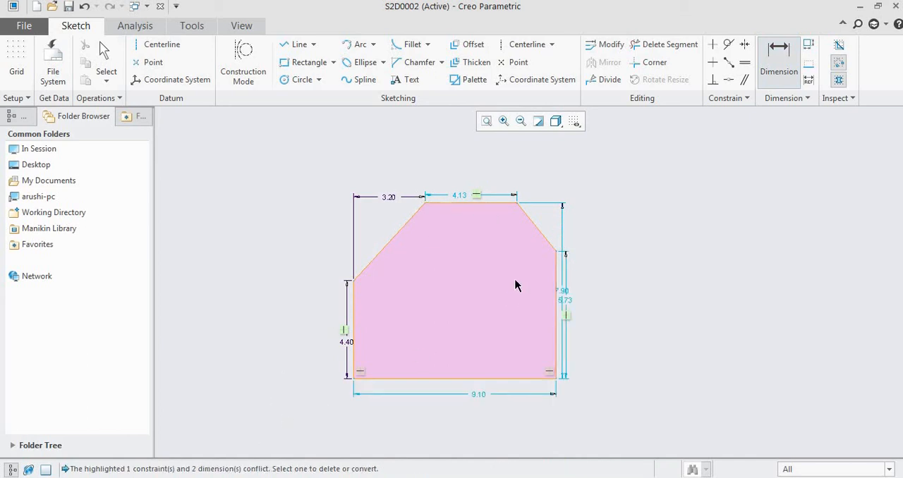
click(437, 203)
click(356, 283)
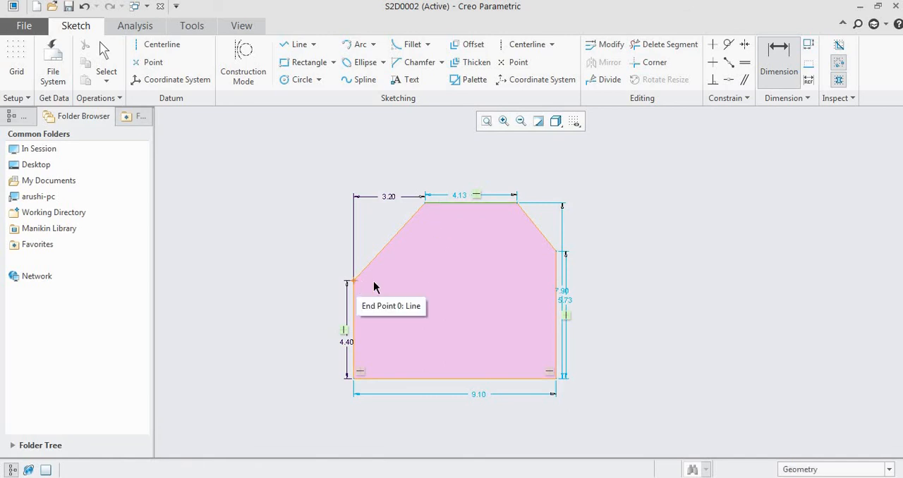
middle_click(401, 269)
text(3.2)
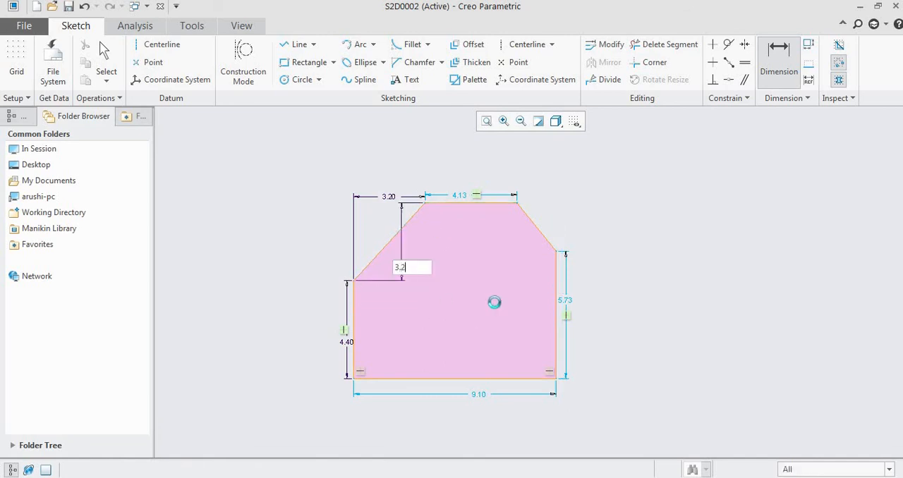
key(Return)
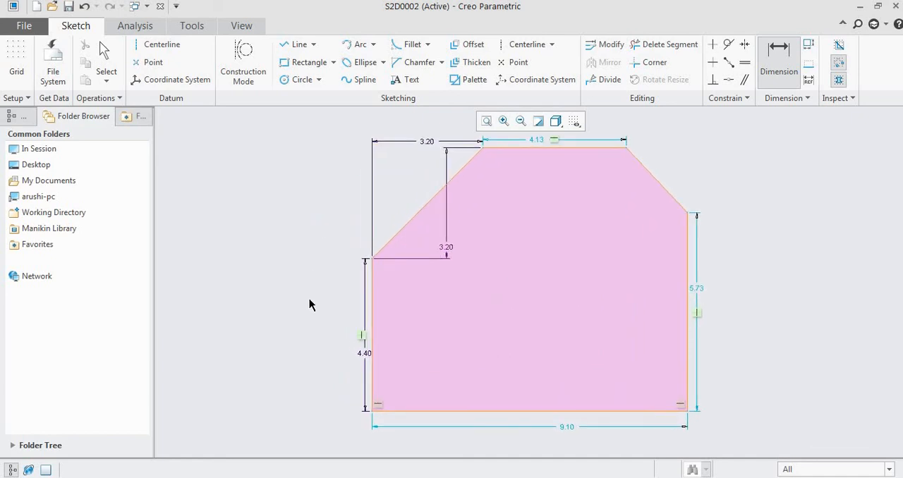
- Dimension the upper horizontal edge of the outline with a length of 4.4, as in the reference drawing
scroll(309, 304, down, 1)
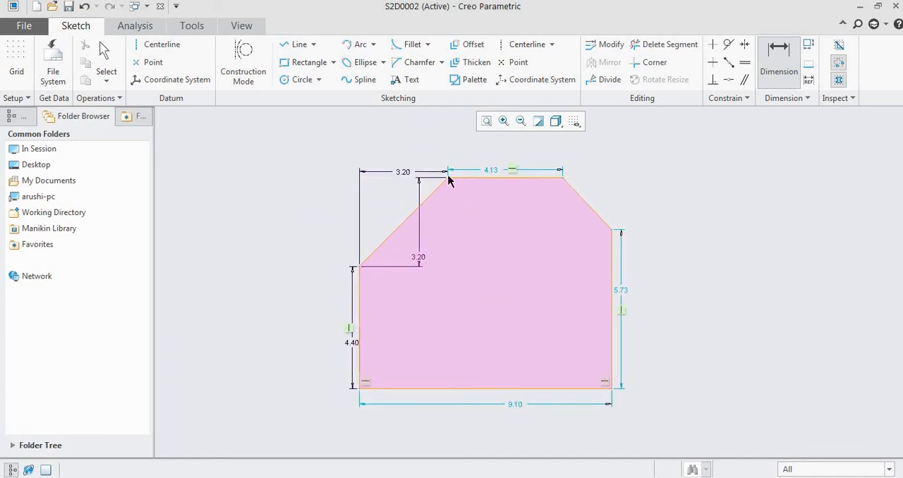
click(481, 477)
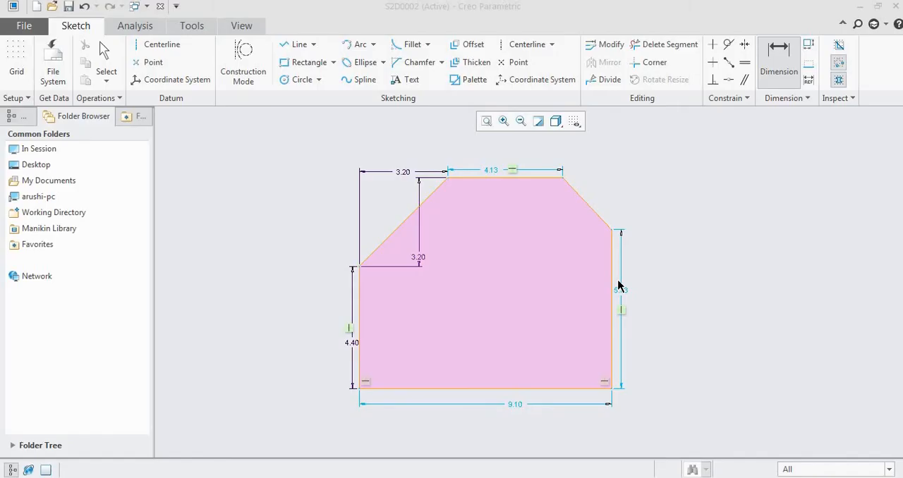
click(494, 177)
middle_click(500, 174)
text(4.4)
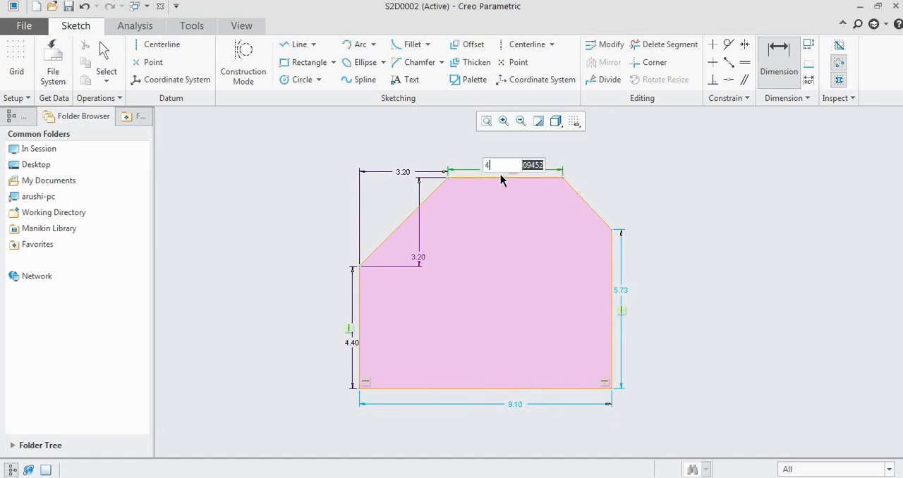
key(Return)
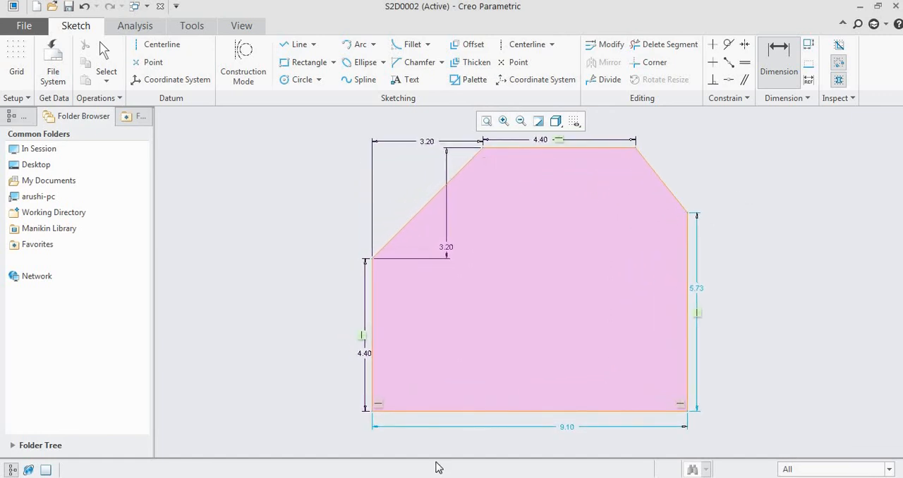
- Look up the overall width in the reference drawing and set the base edge's length to 12
click(441, 477)
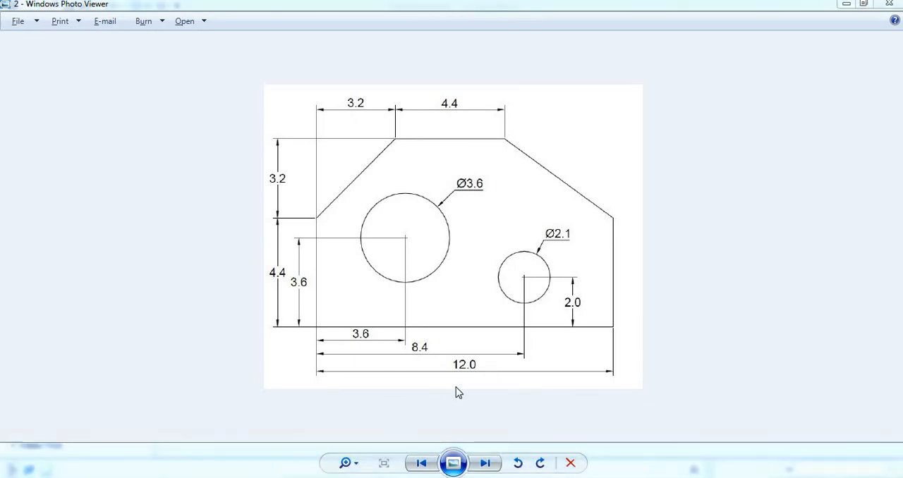
key(alt+Tab)
double_click(520, 404)
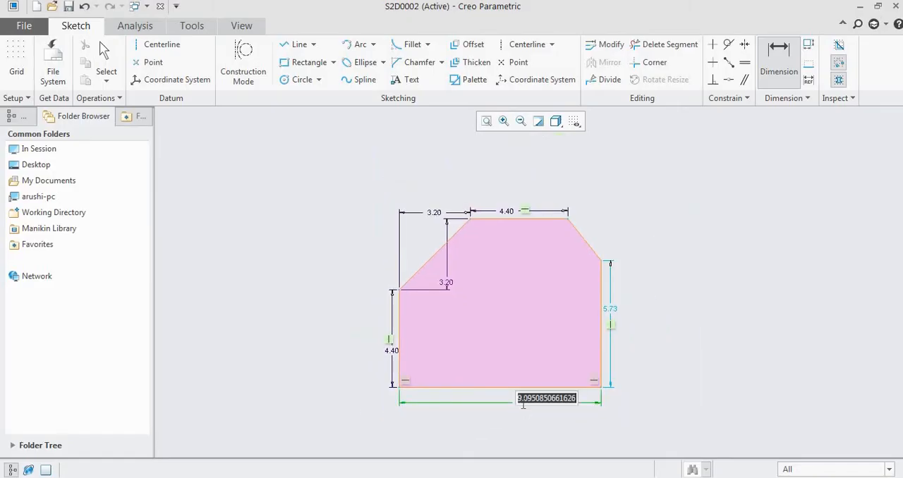
text(12)
key(Return)
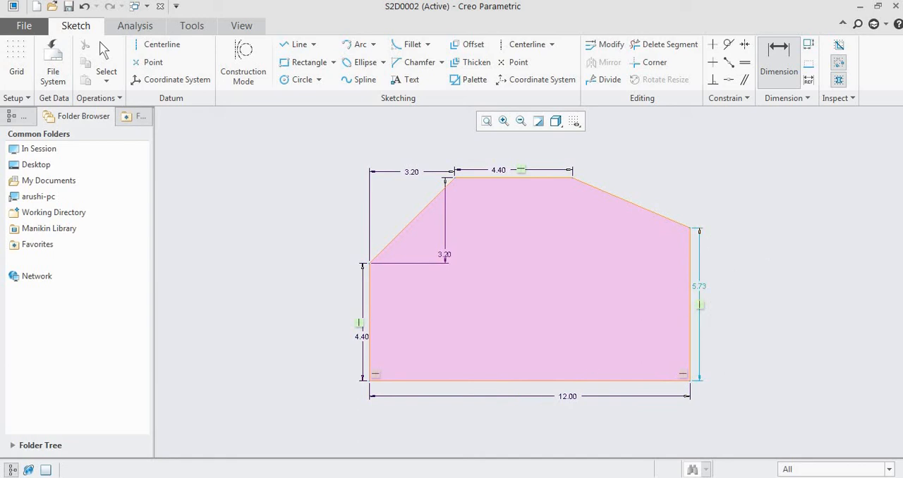
- Compare the right side with the reference drawing and set the right vertical edge's length to 4.4
key(alt+Tab)
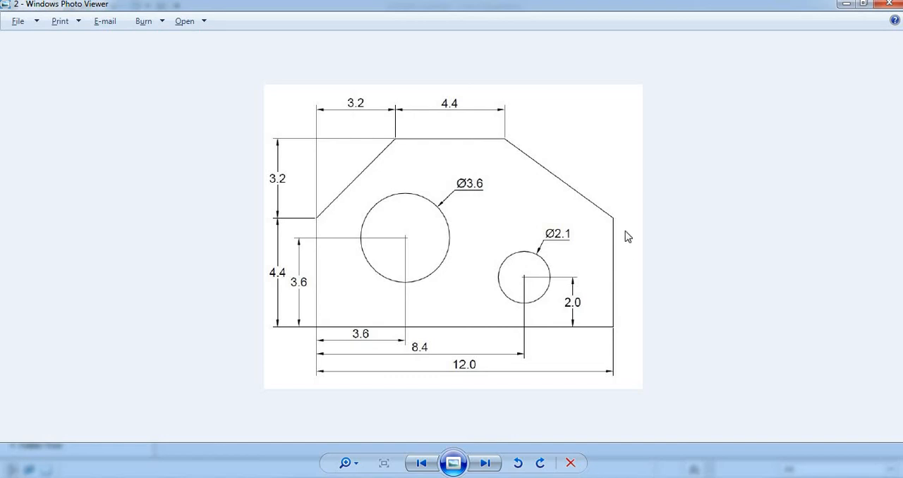
key(alt+Tab)
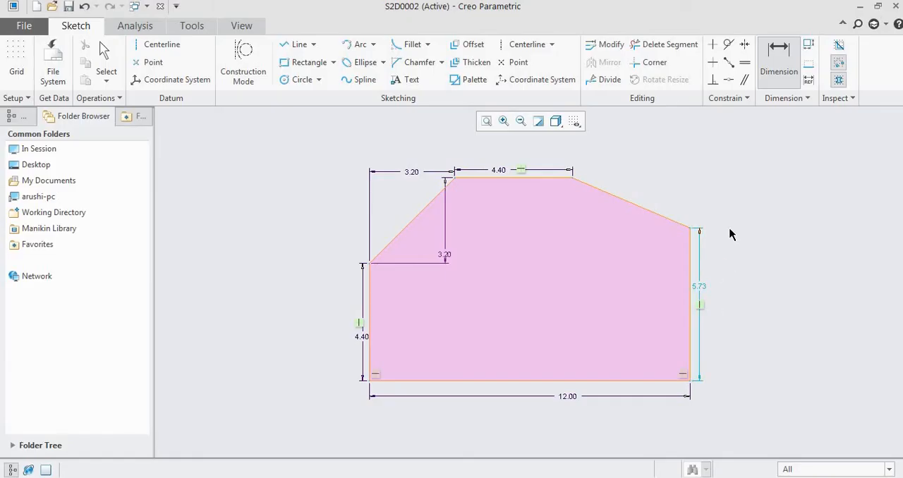
key(alt+Tab)
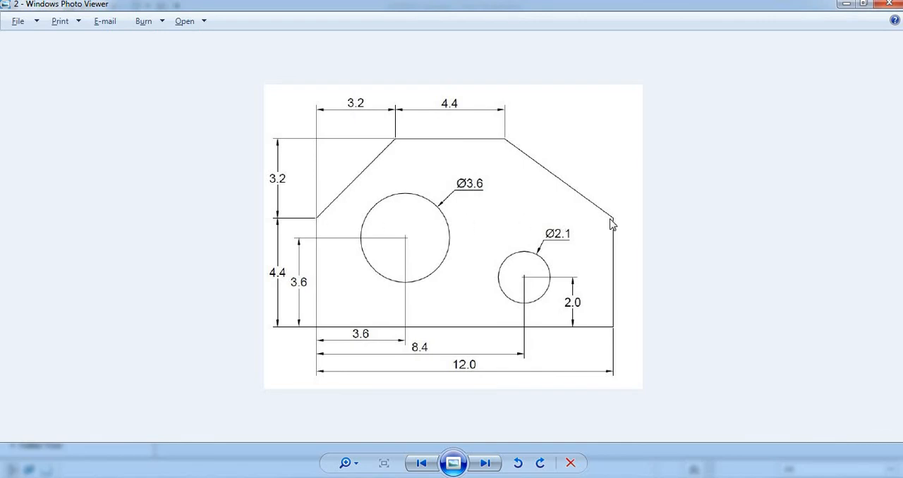
key(alt+Tab)
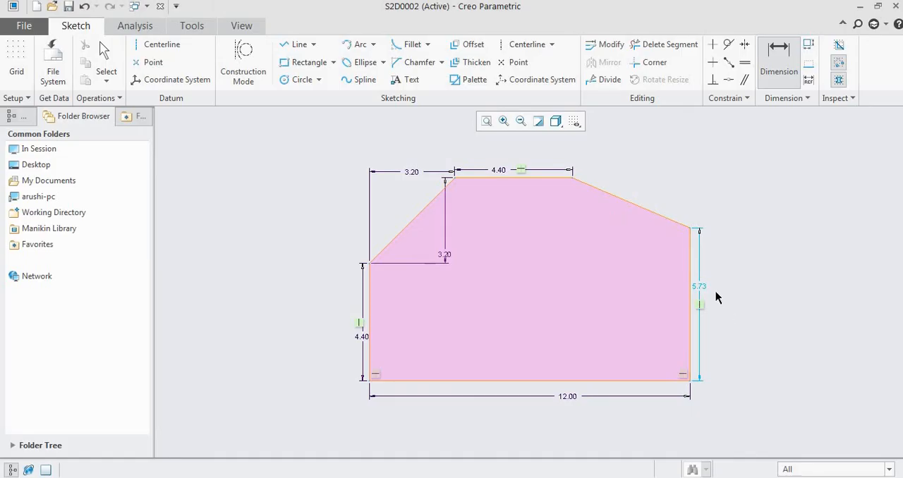
middle_click(714, 290)
double_click(703, 288)
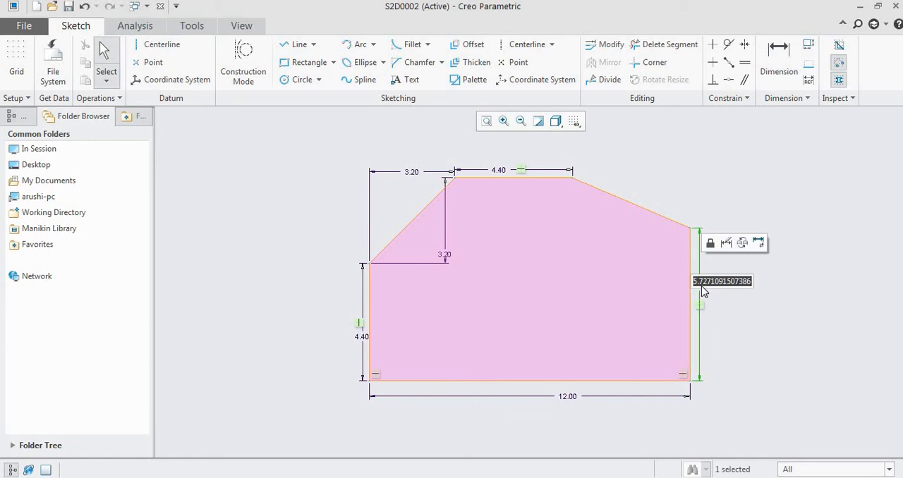
text(4.4)
key(Return)
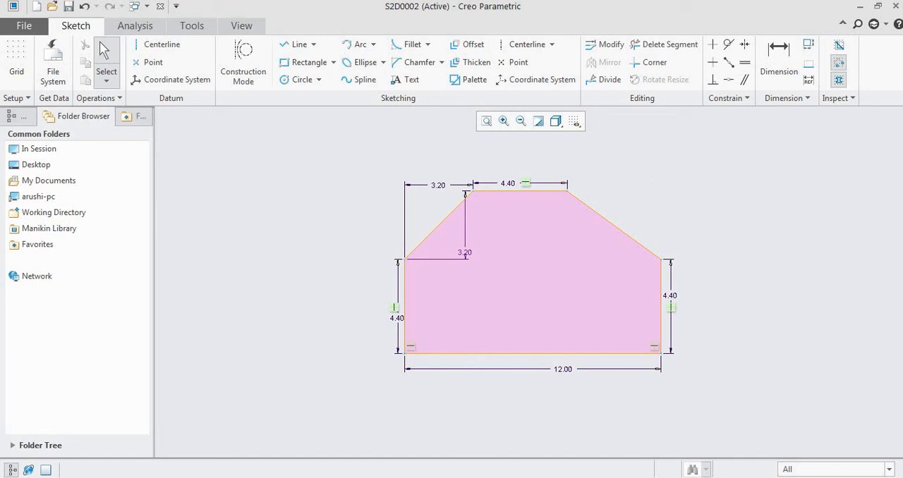
- Check the reference drawing and sketch a circle about 3.13 in diameter in the lower left part of the outline
click(471, 477)
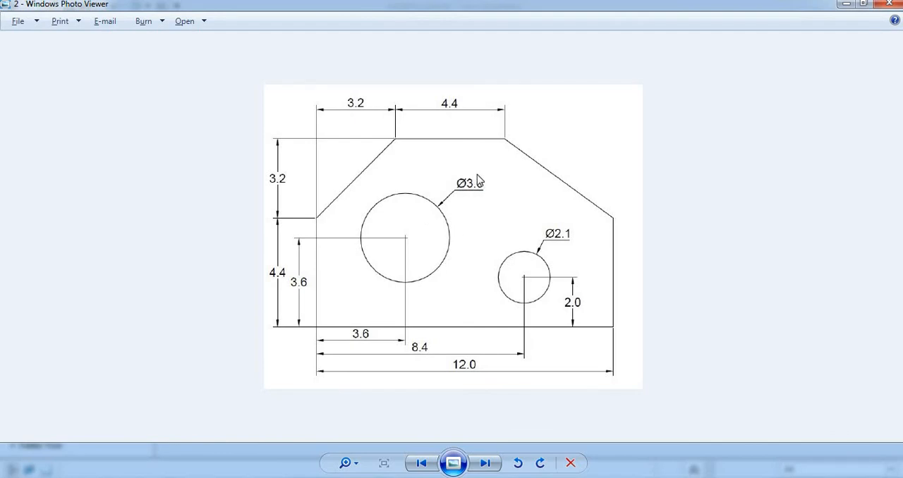
key(alt+Tab)
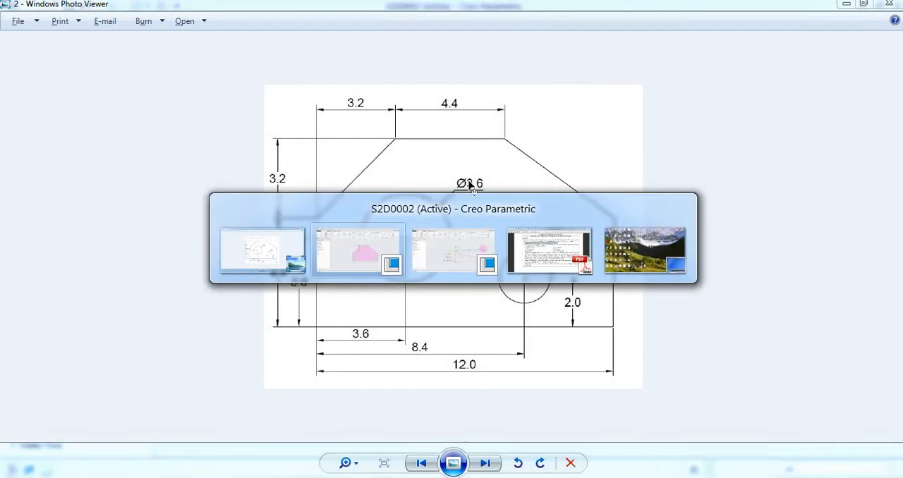
click(307, 82)
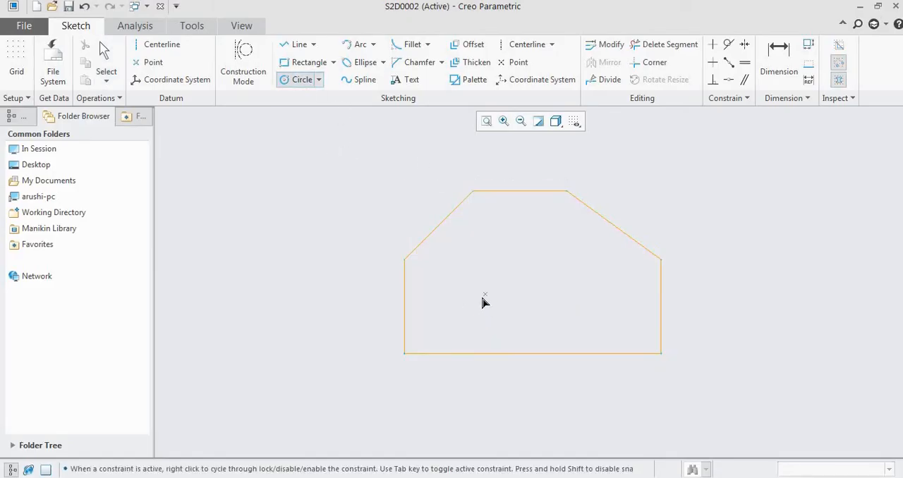
click(481, 298)
click(513, 284)
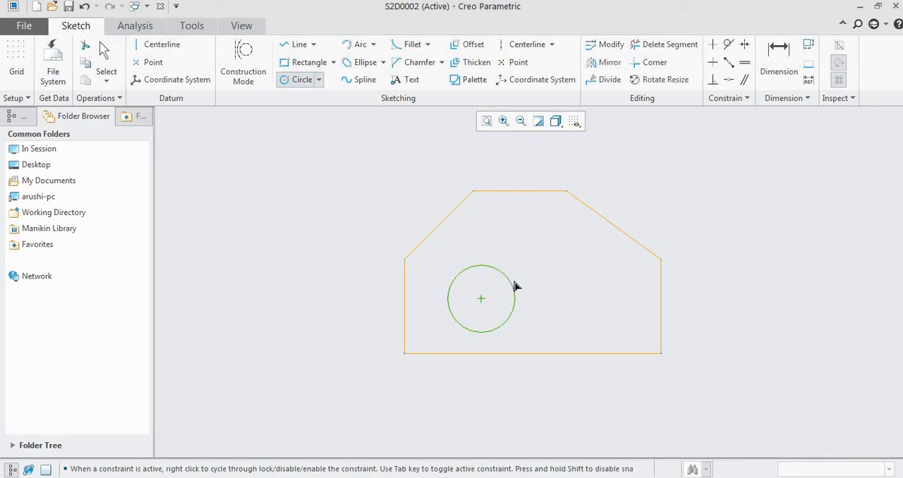
middle_click(541, 286)
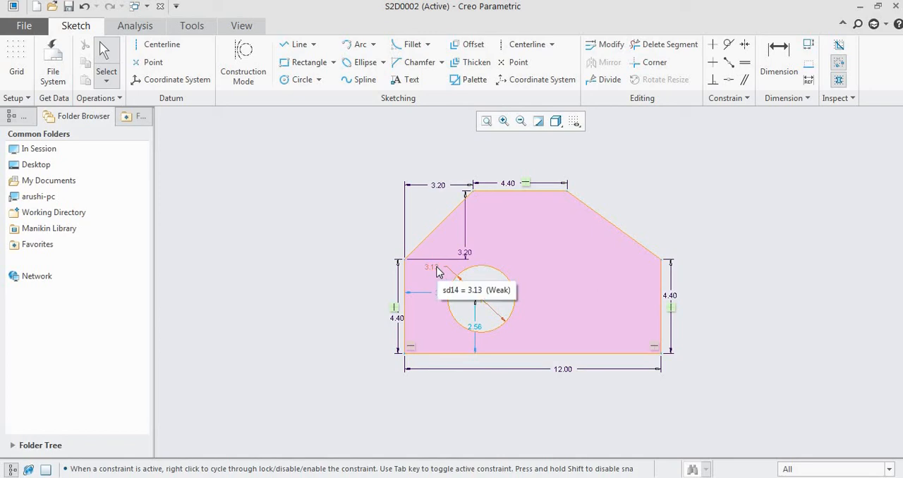
- Set the circle's diameter to 3.6, as in the reference drawing
key(alt+Tab)
key(alt+Tab)
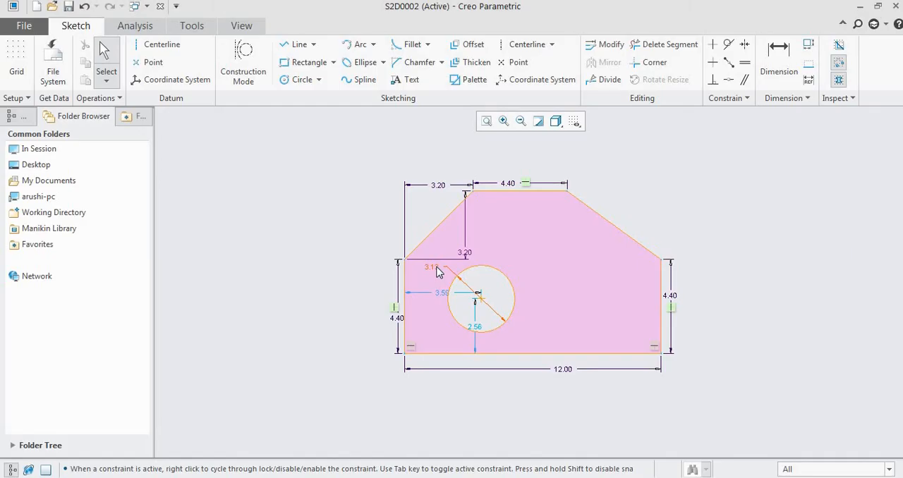
double_click(432, 268)
text(3.6)
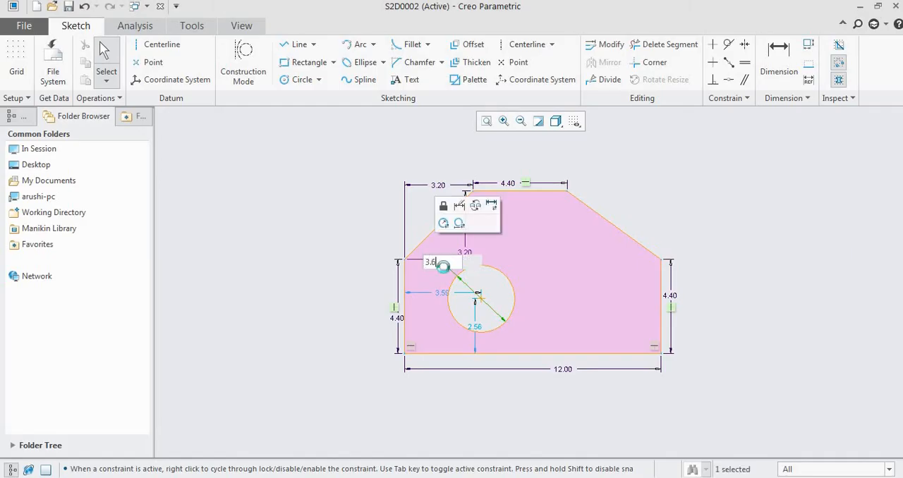
key(Return)
- Set the circle centre's distances from the left edge and the base edge to 3.6 each and move both dimensions outside the outline
key(alt+Tab)
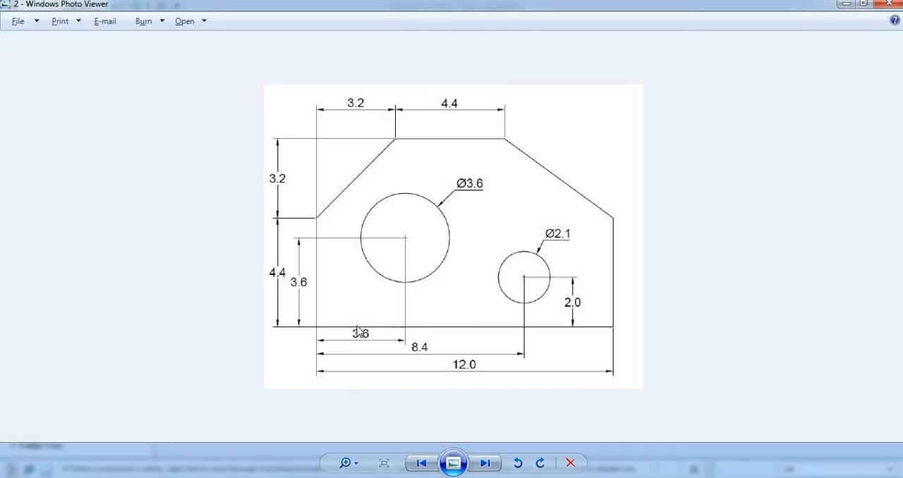
key(alt+Tab)
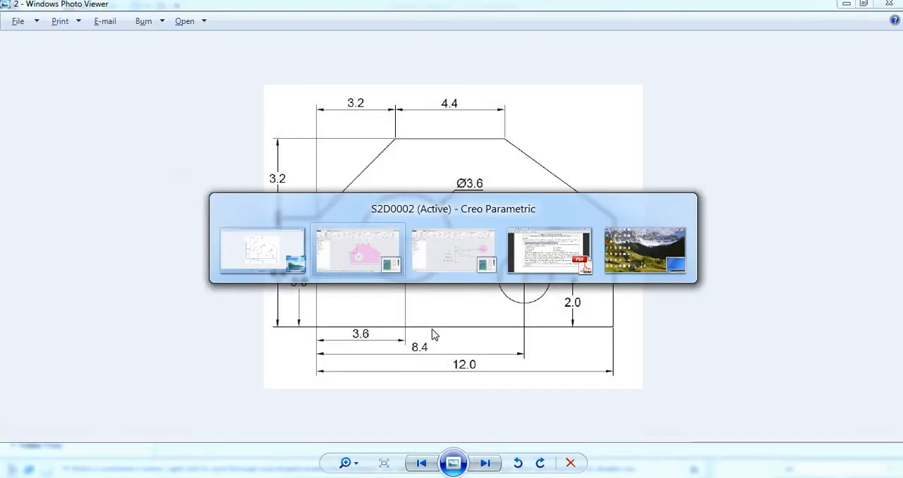
double_click(415, 305)
text(3.6)
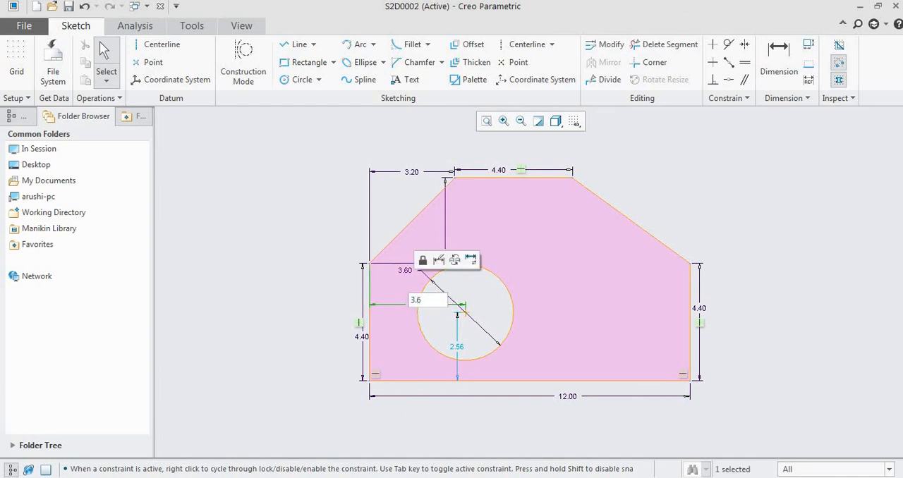
key(Return)
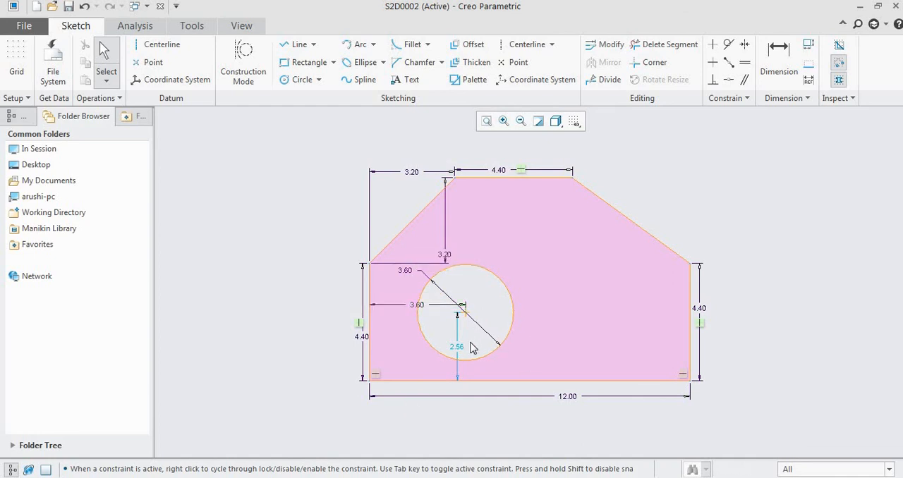
double_click(458, 349)
text(3.6)
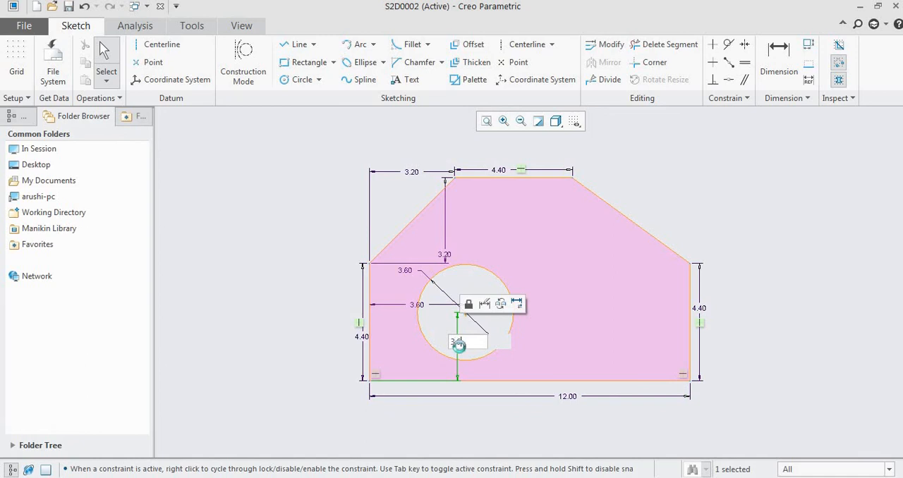
key(Return)
drag(457, 342, 339, 332)
drag(421, 361, 419, 416)
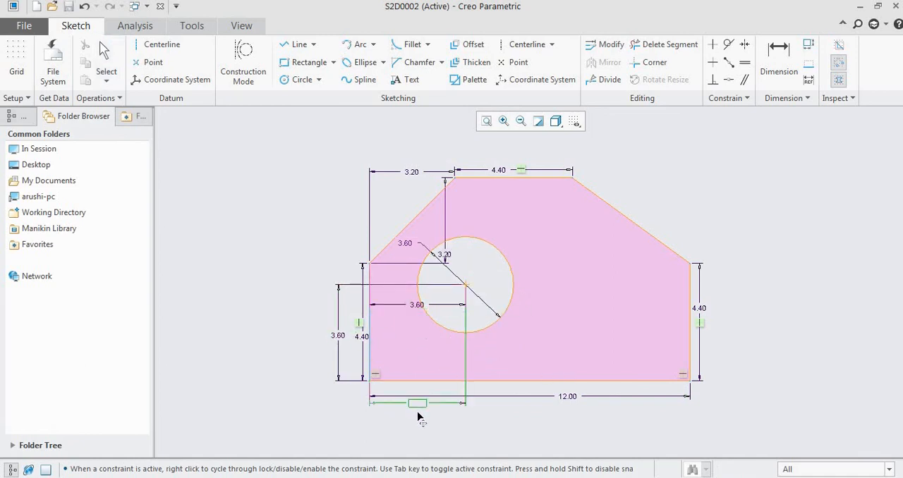
- Check the reference drawing and sketch a second circle about 1.55 in diameter near the outline's lower right corner
key(alt+Tab)
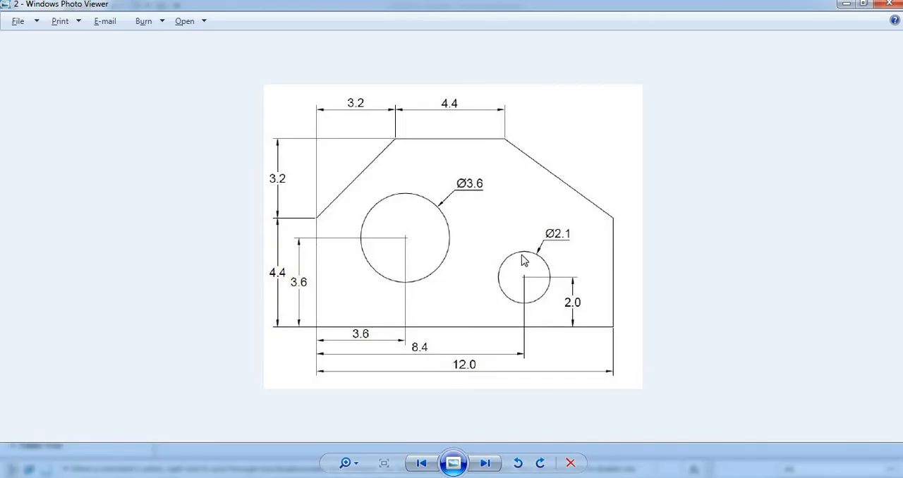
key(alt+Tab)
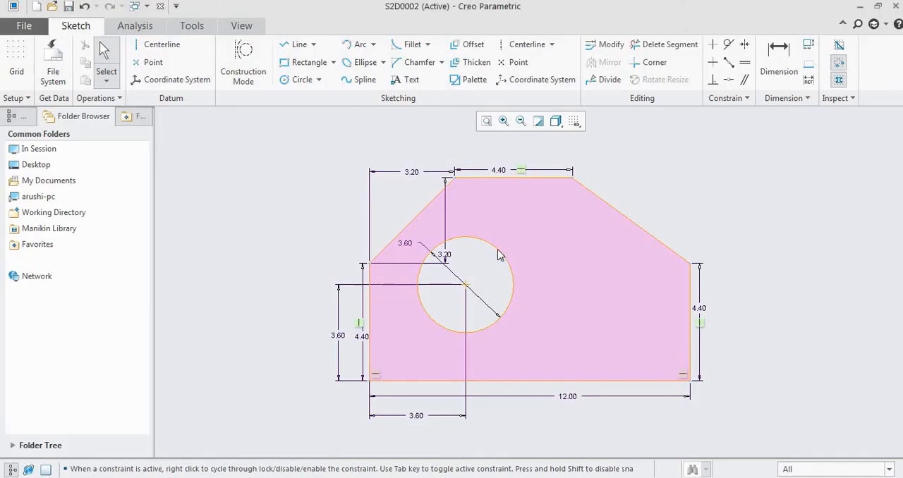
click(308, 83)
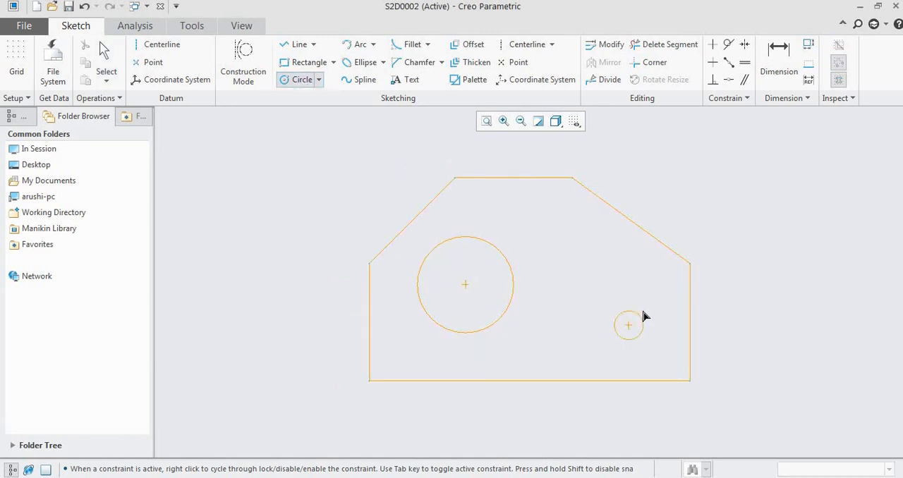
click(646, 314)
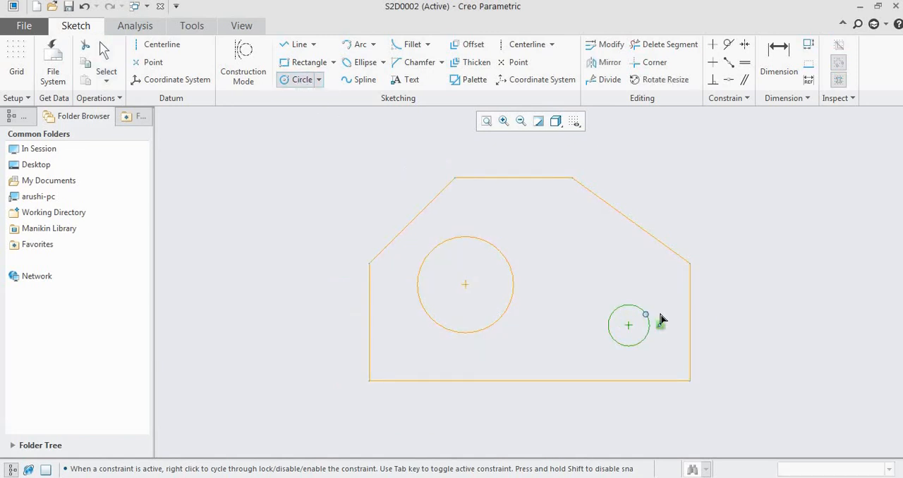
middle_click(732, 325)
- Set the smaller circle's diameter to 2.1
double_click(591, 305)
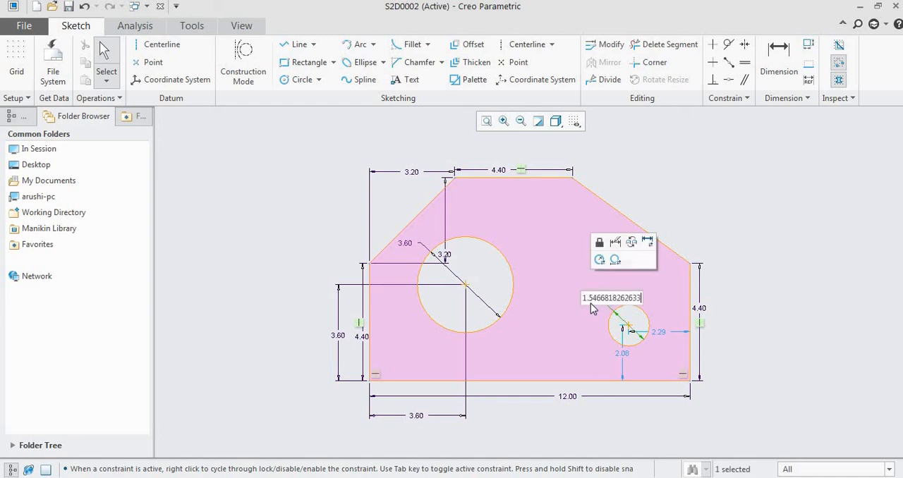
text(2.2)
key(Return)
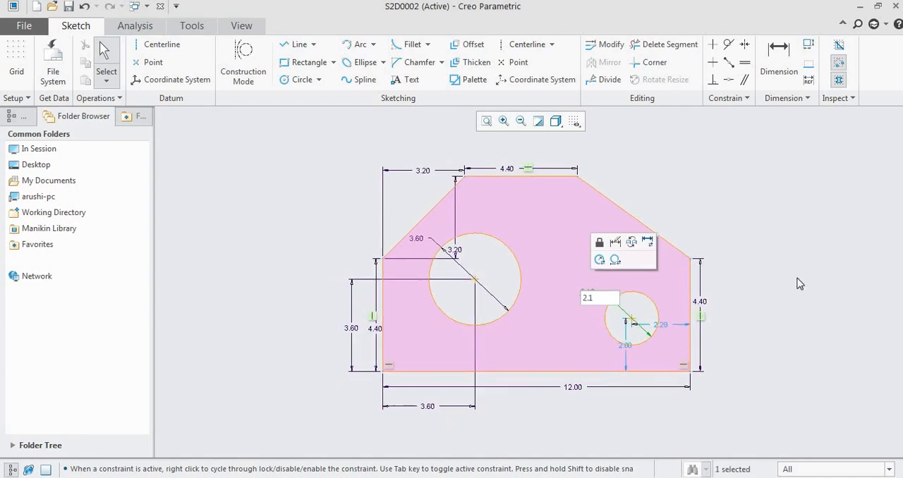
- Look up the smaller circle's height in the reference drawing and set its centre's distance from the base edge to 2
key(alt+Tab)
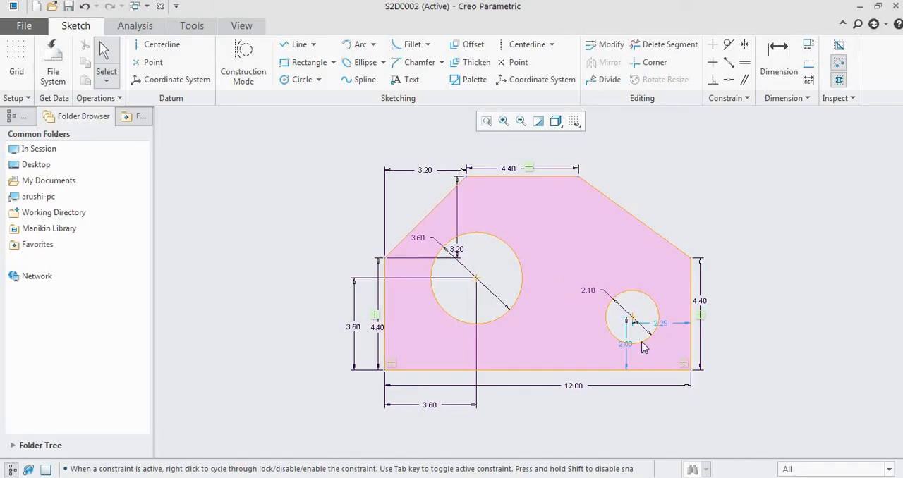
double_click(631, 351)
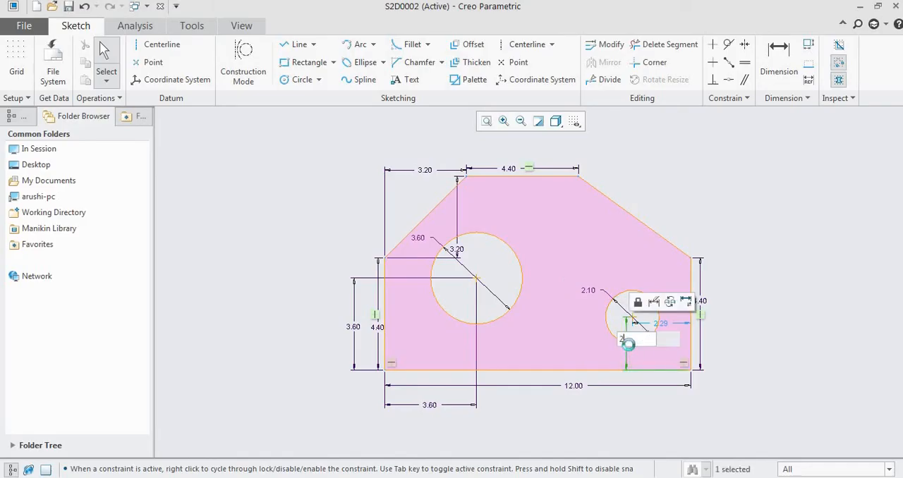
click(815, 329)
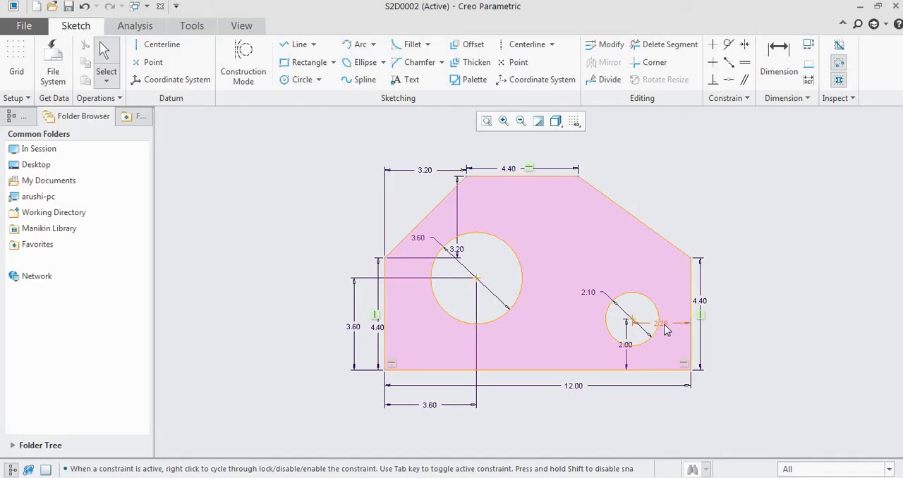
- Set the smaller circle centre's distance from the right edge to 12-8.4
middle_click(664, 327)
text(12-)
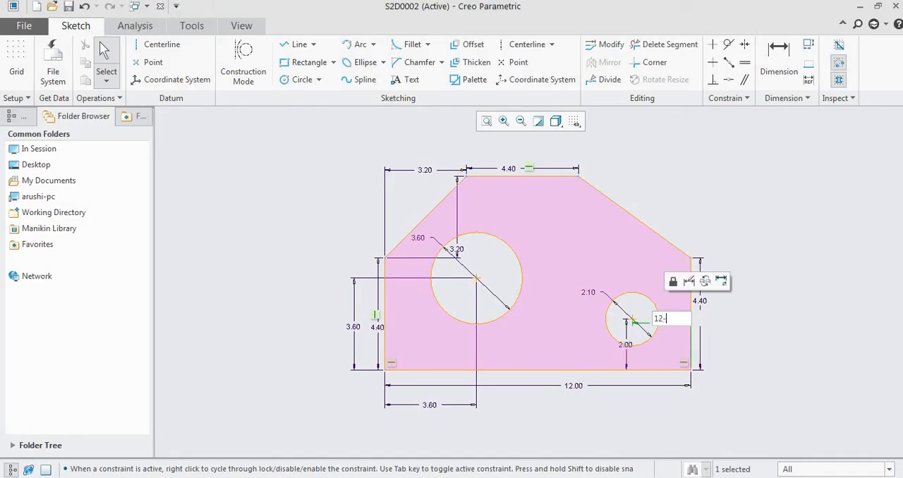
text(8.4)
key(Return)
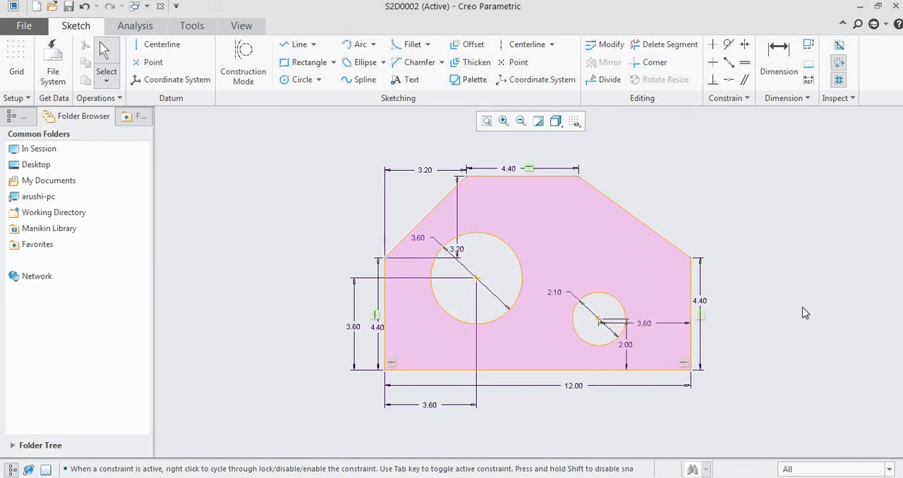
- Compare with the reference drawing and move the smaller circle's 3.60 and 2.00 position dimensions outside the outline, below the base and beyond the right edge
key(alt+Tab)
key(alt+Tab)
drag(647, 327, 645, 400)
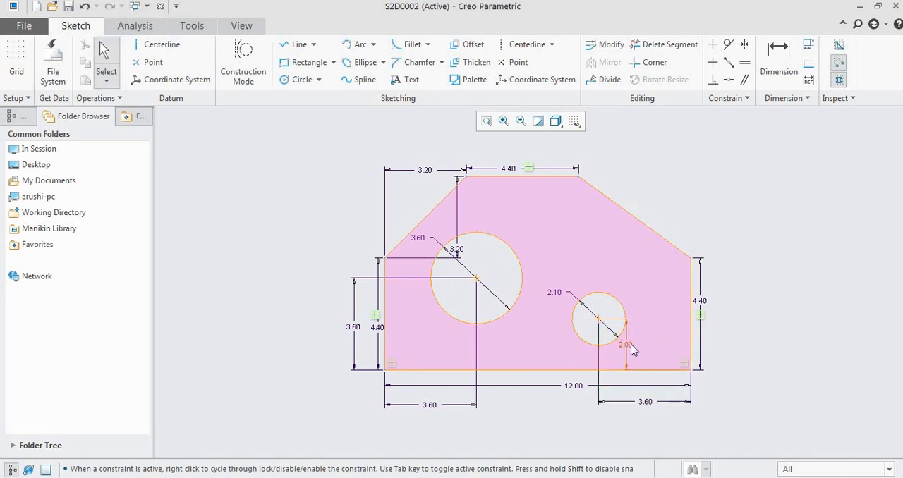
drag(626, 345, 731, 344)
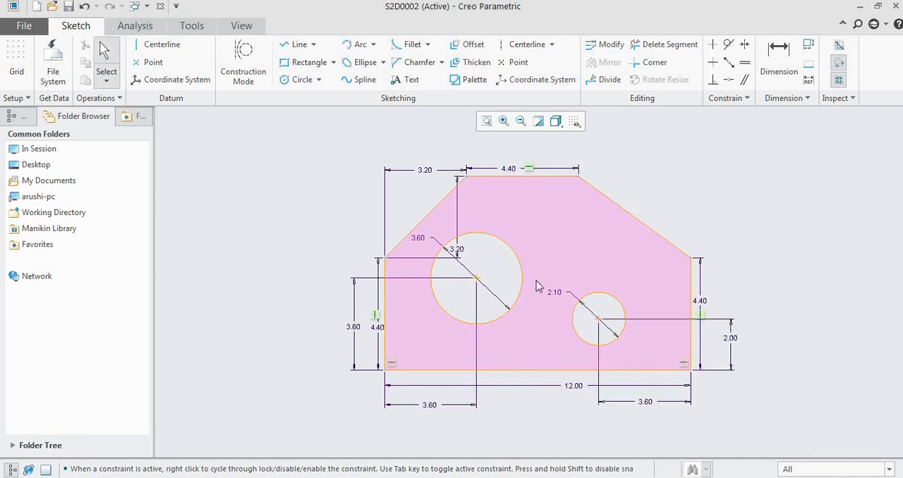
scroll(457, 251, up, 1)
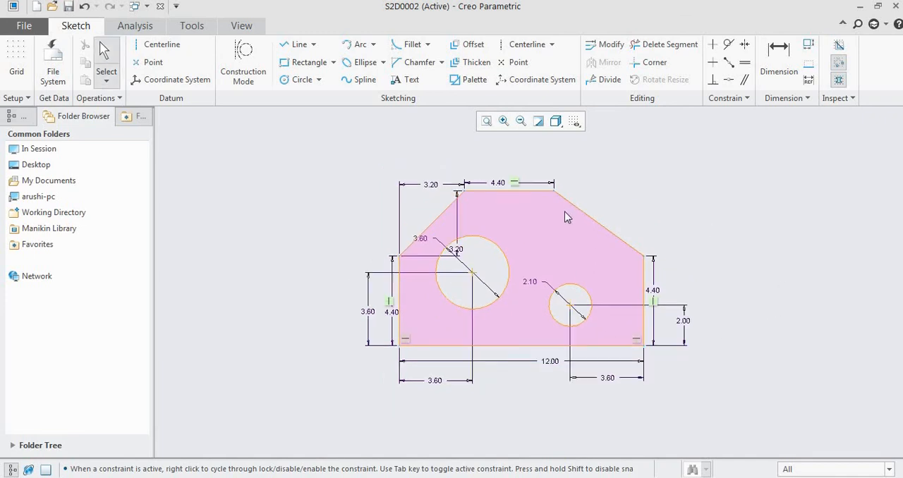
scroll(564, 215, down, 1)
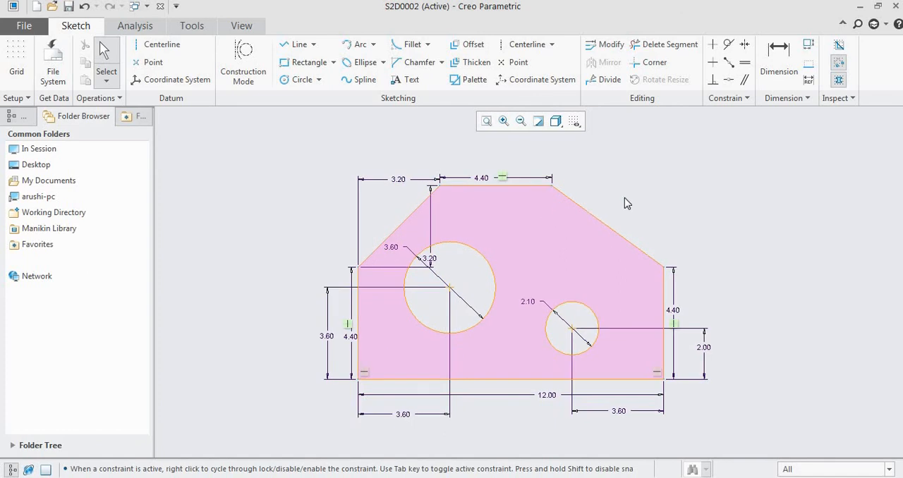